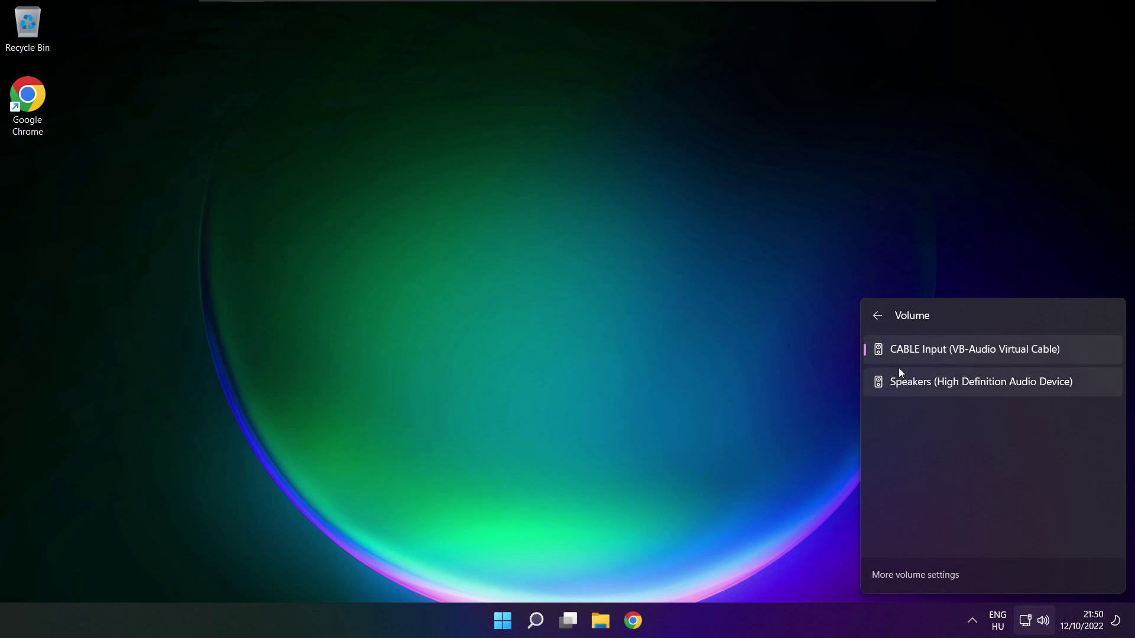
Switch the sound output to Speakers (High Definition Audio Device) and dismiss the volume flyout.
click(1083, 388)
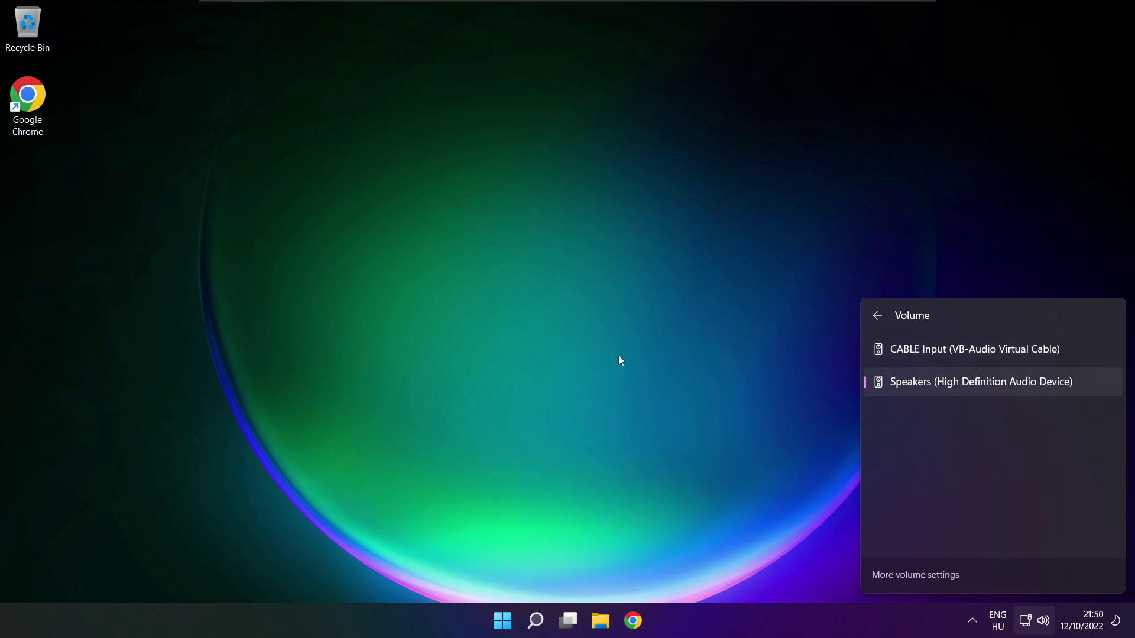
click(601, 349)
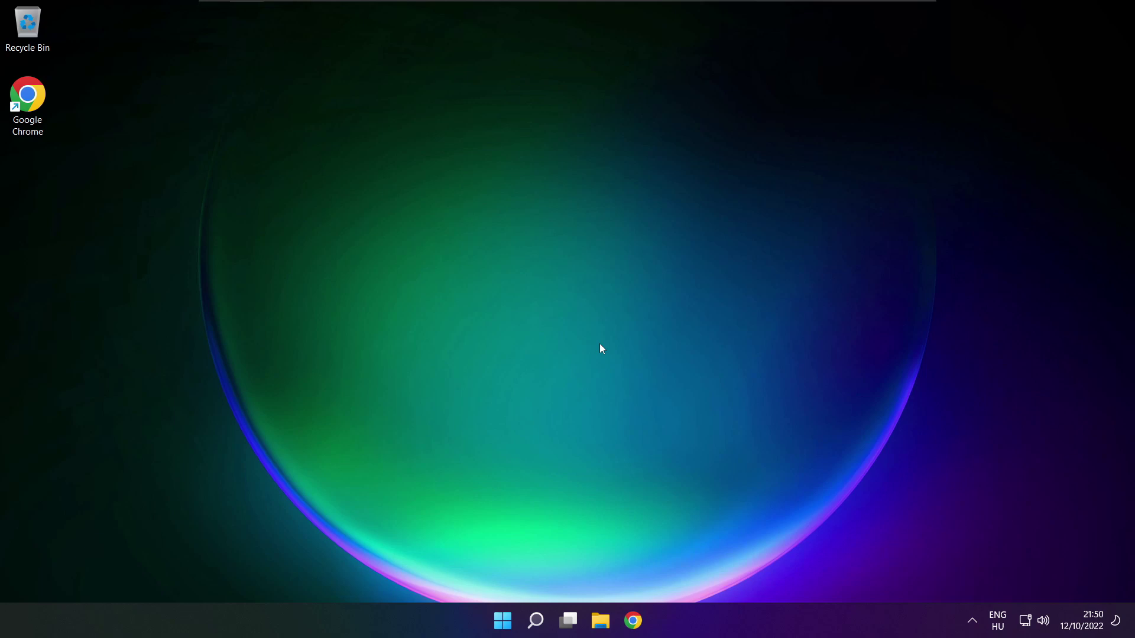
Bring up the computer's power options.
click(502, 620)
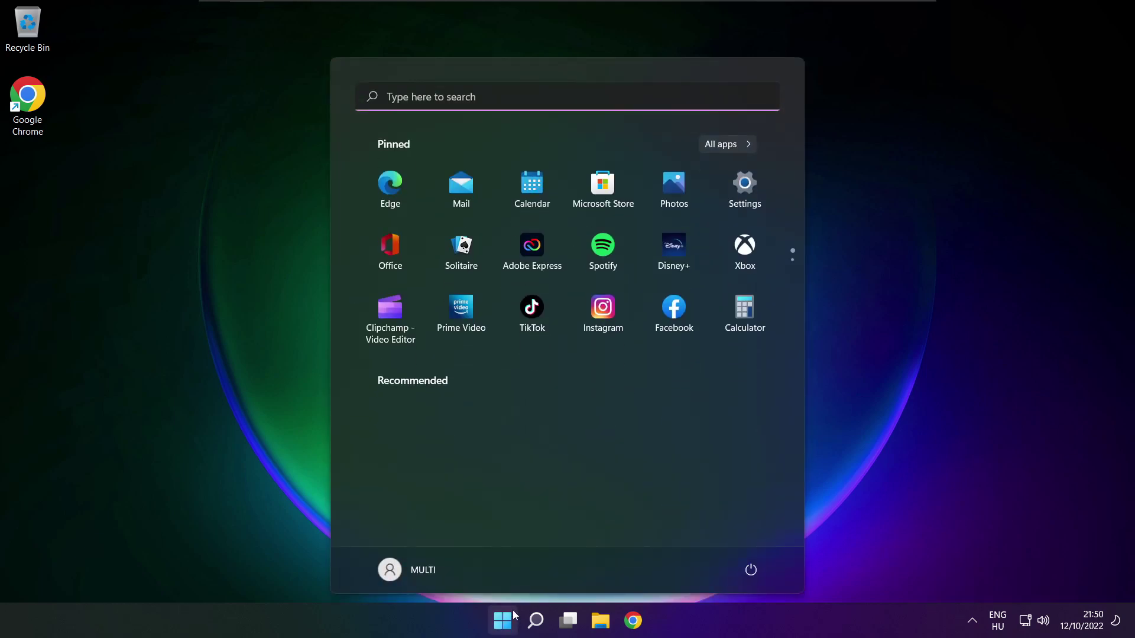
click(749, 568)
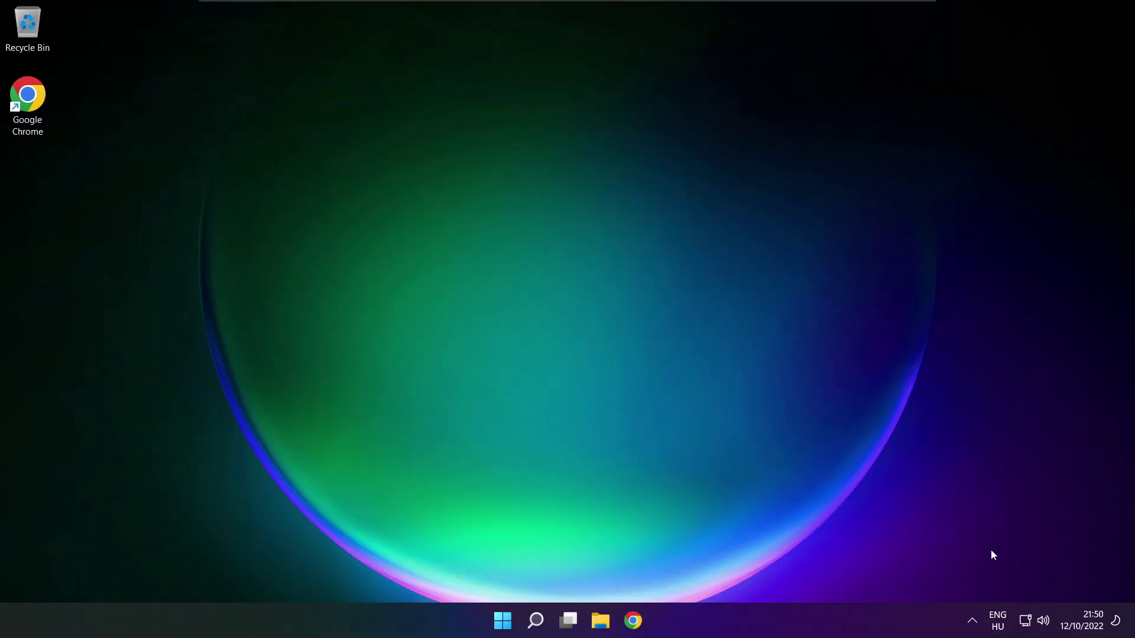
In the system sound settings, choose Speakers as the playback device and set the output volume to 100.
click(1045, 622)
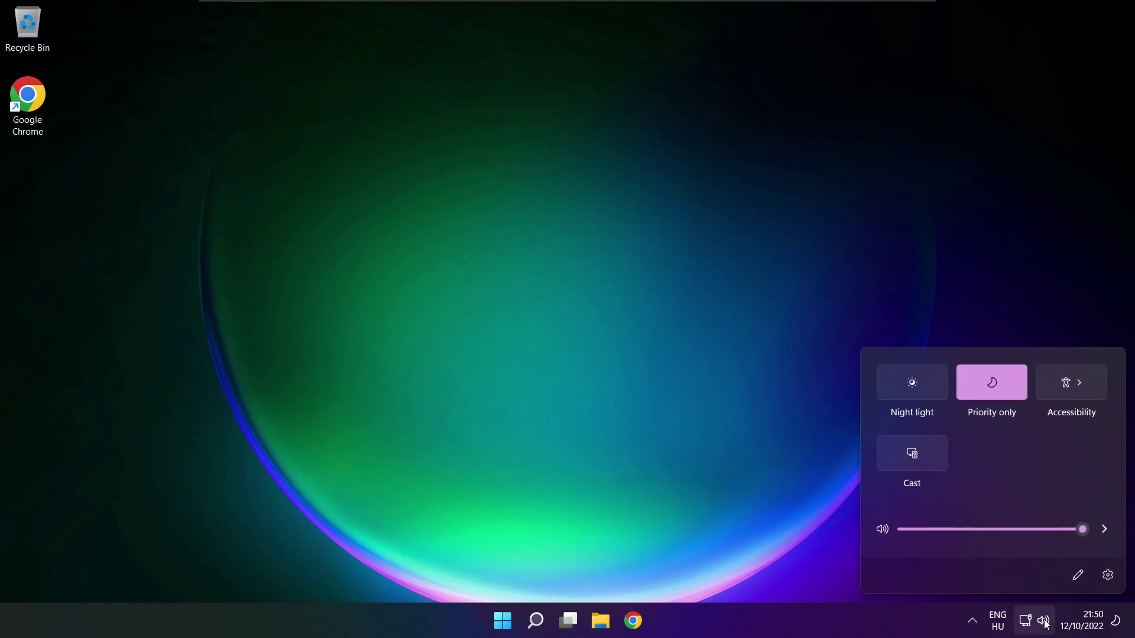
click(1105, 530)
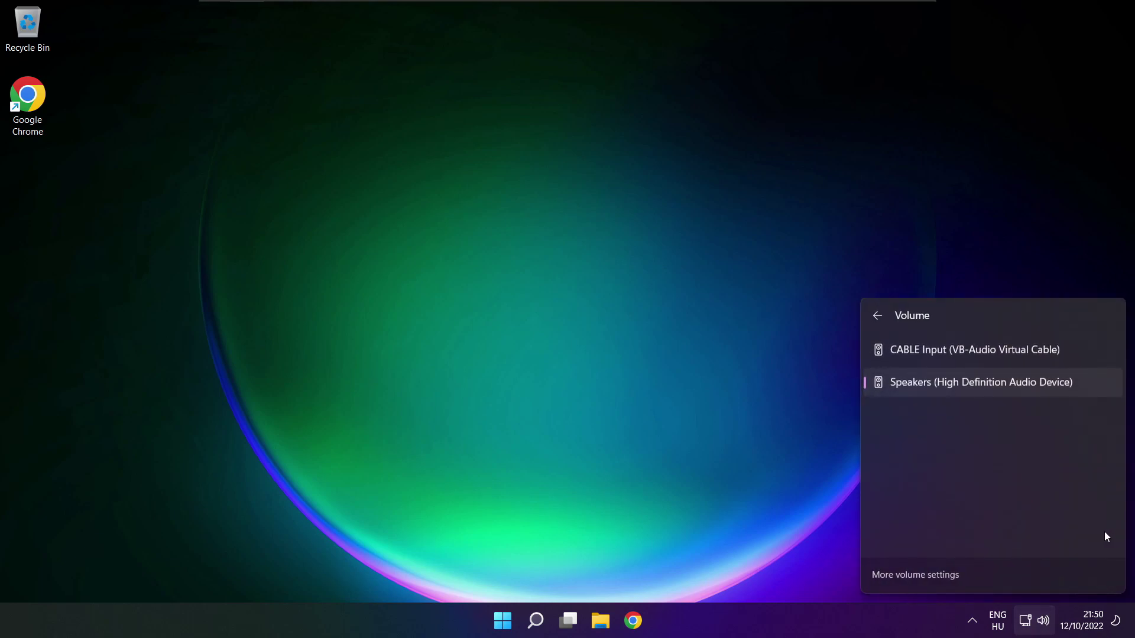
click(918, 576)
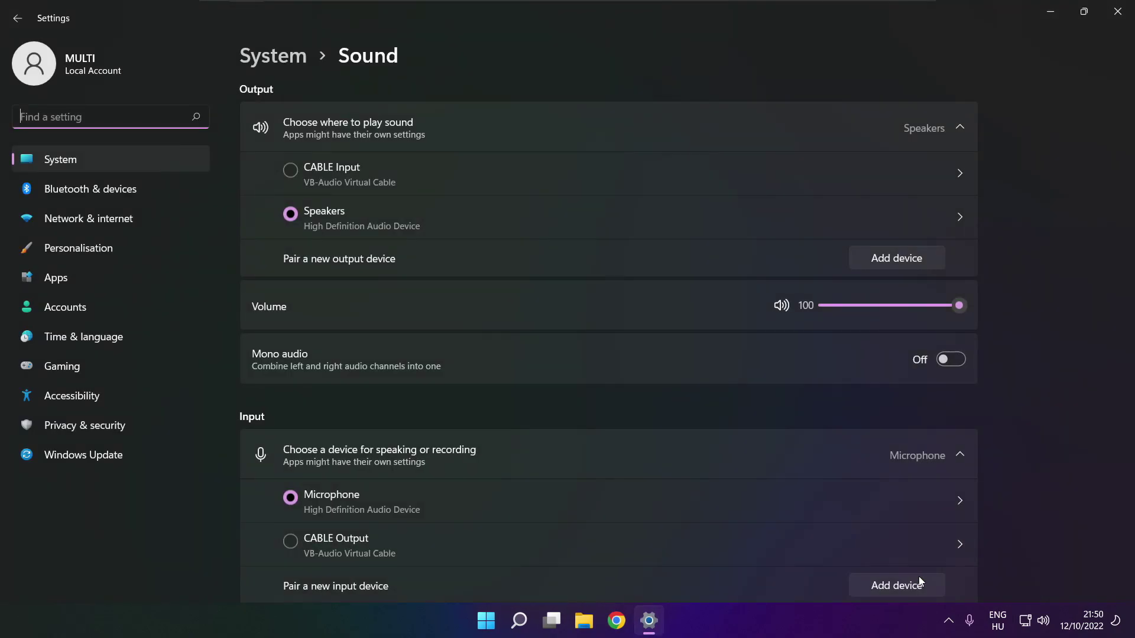
click(304, 214)
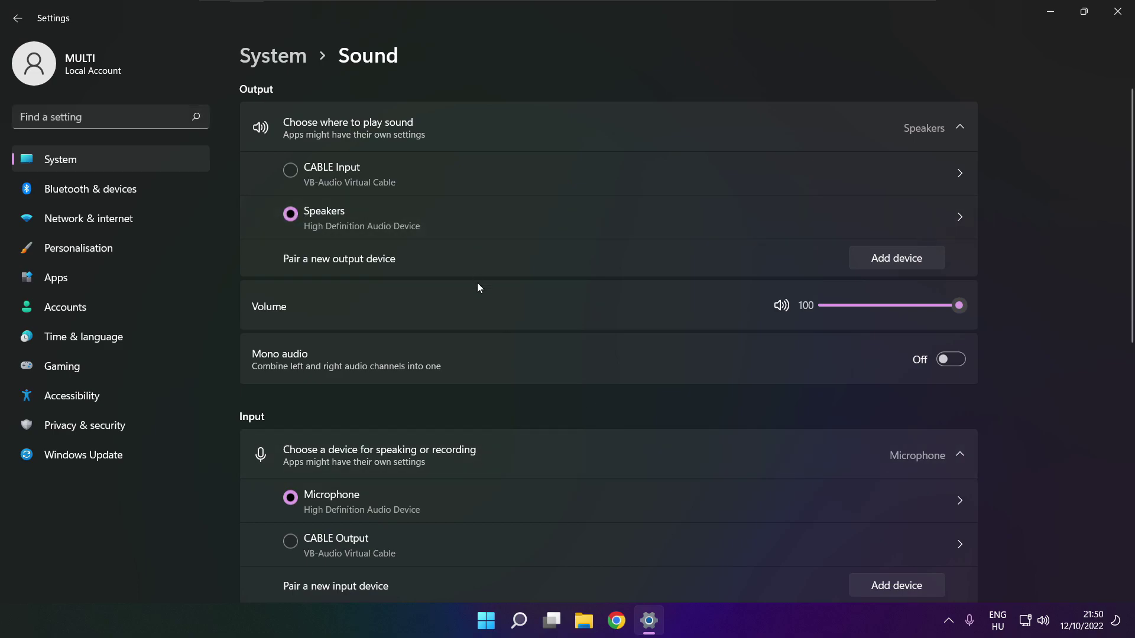
mouse_move(960, 306)
mouse_down()
mouse_move(877, 304)
mouse_move(974, 310)
mouse_up()
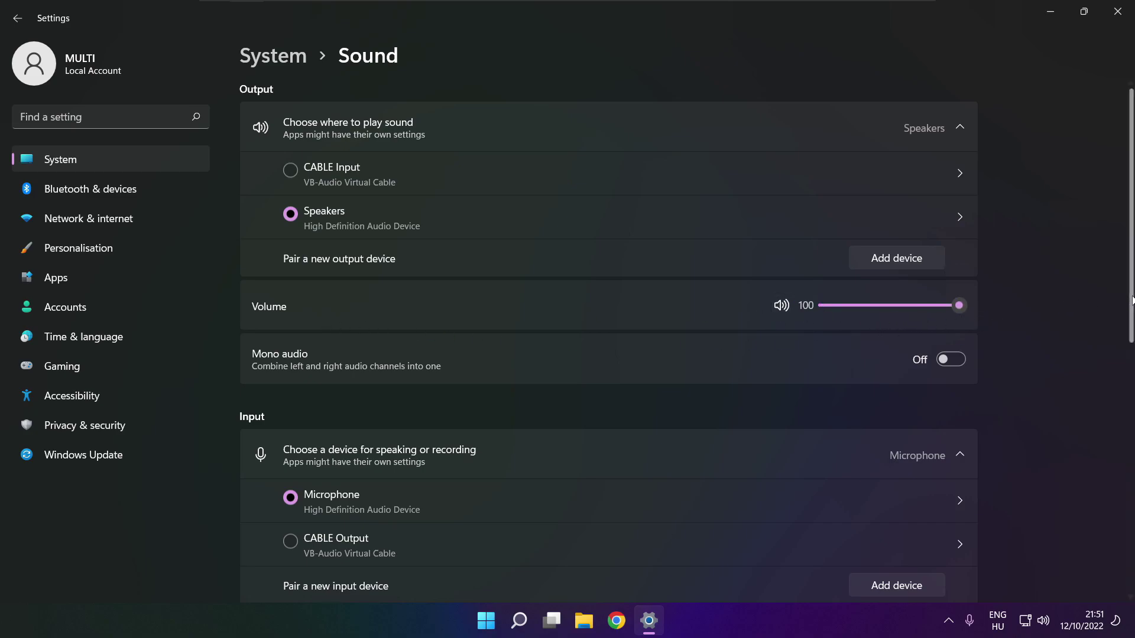
Open the additional sound settings dialog and disable the CABLE Input (VB-Audio Virtual Cable) playback device.
scroll(1129, 384, down, 3)
drag(1129, 384, 1127, 495)
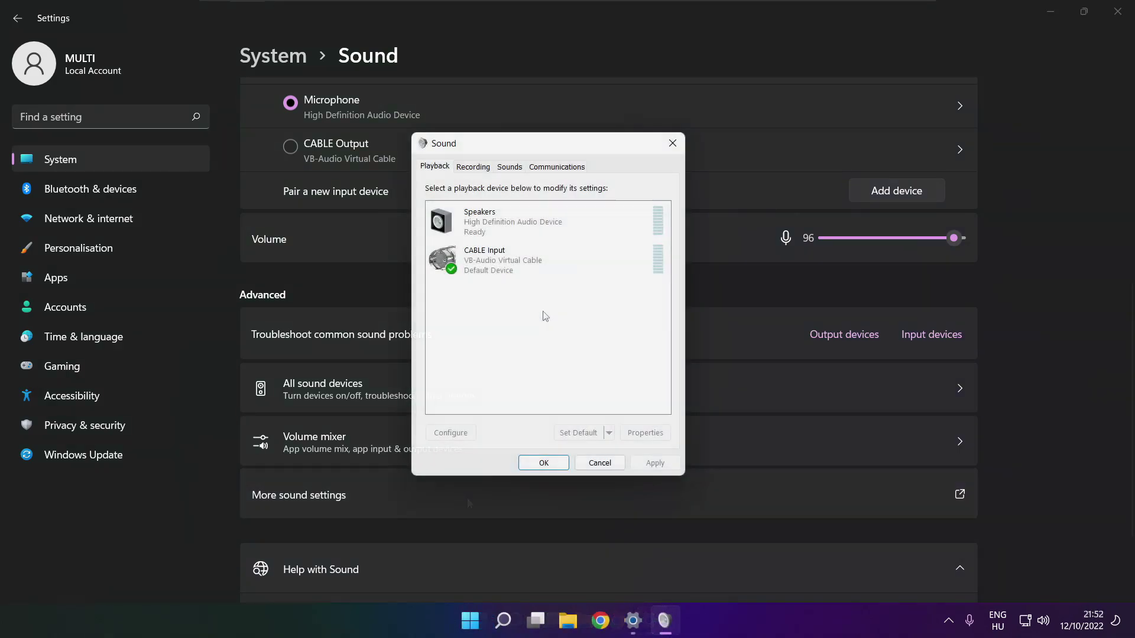
click(499, 267)
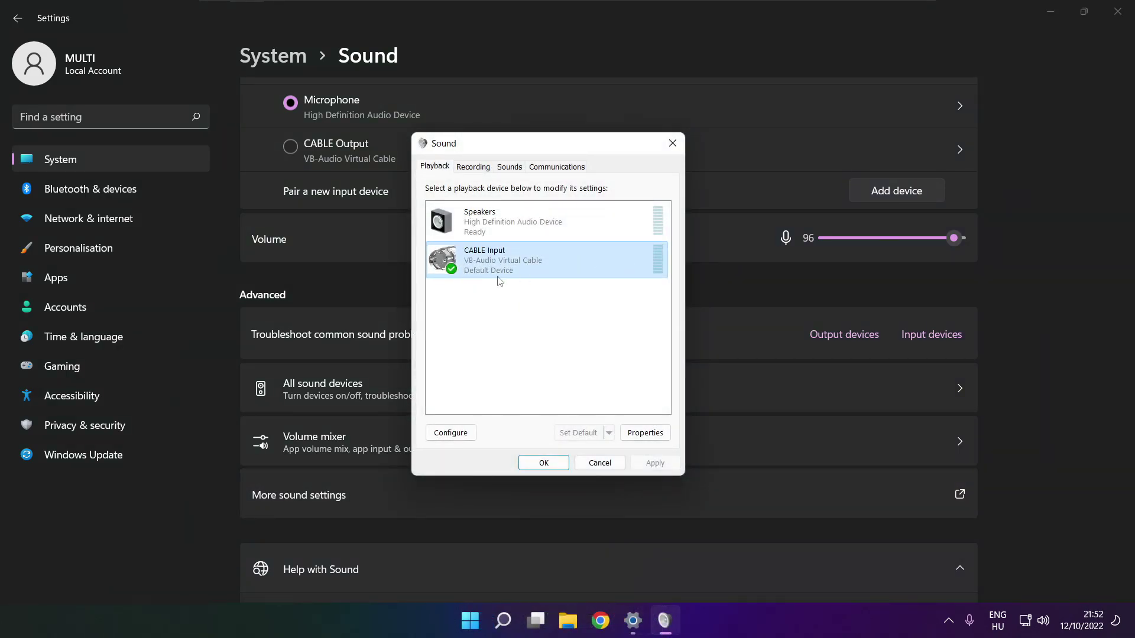
right_click(600, 260)
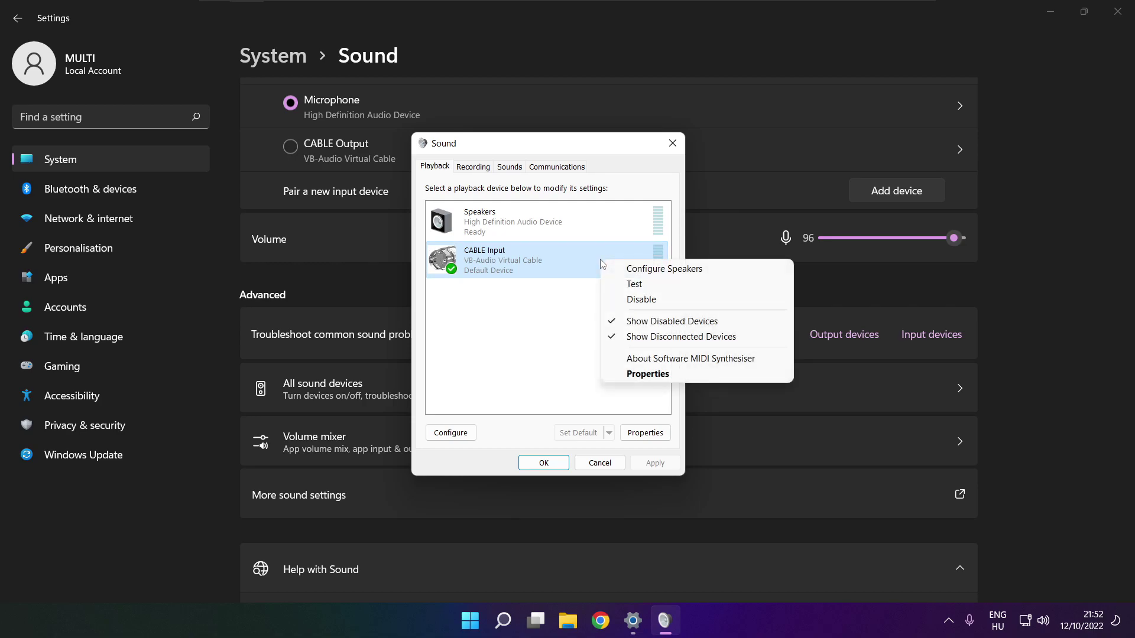
click(659, 300)
Configure the Speakers playback device as 7.1 Surround with all optional speakers and both full-range speaker options enabled.
click(585, 224)
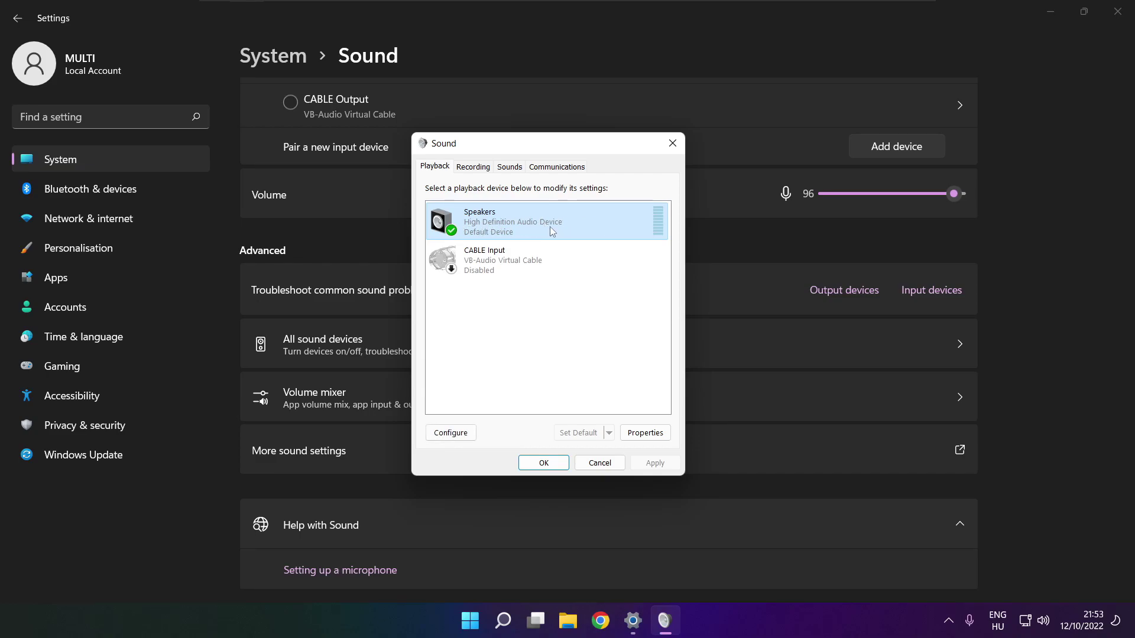
right_click(550, 226)
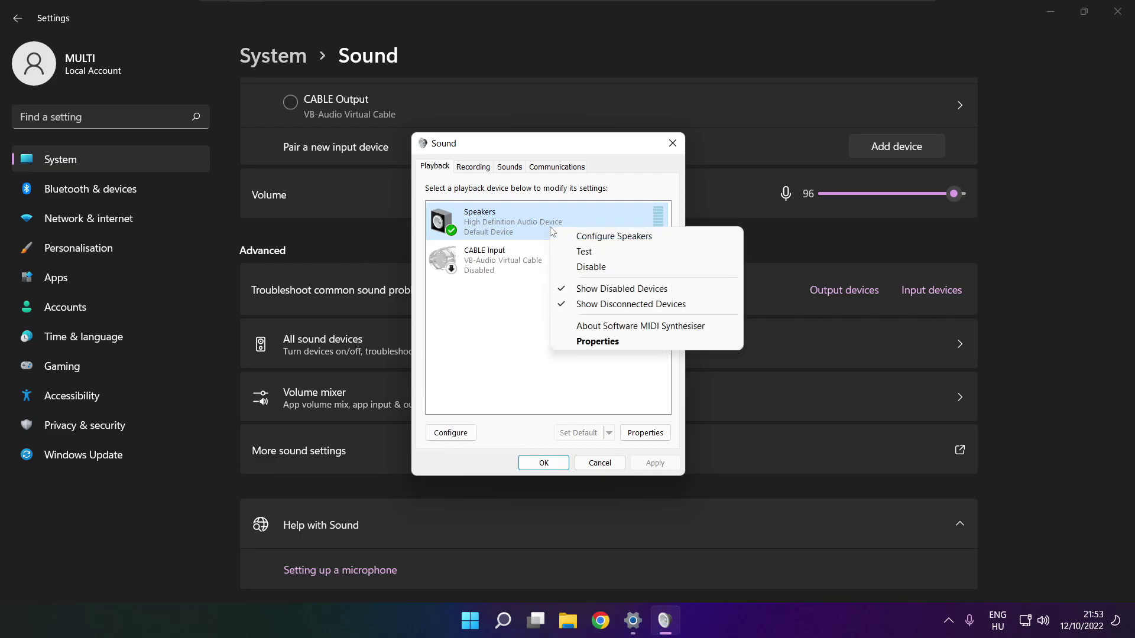
click(628, 238)
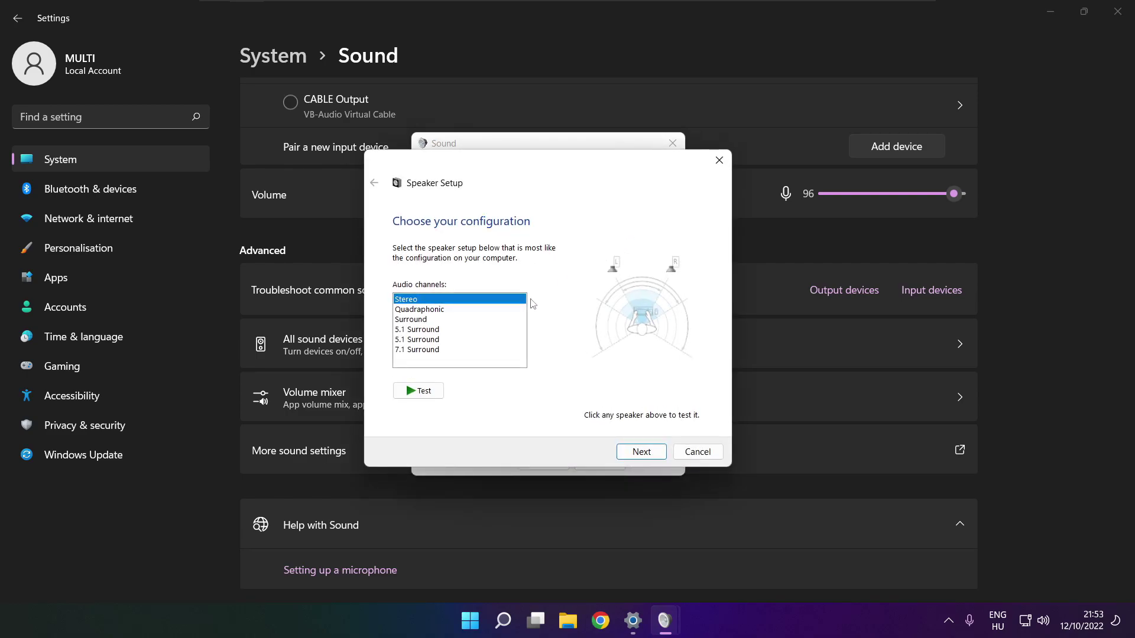
click(421, 350)
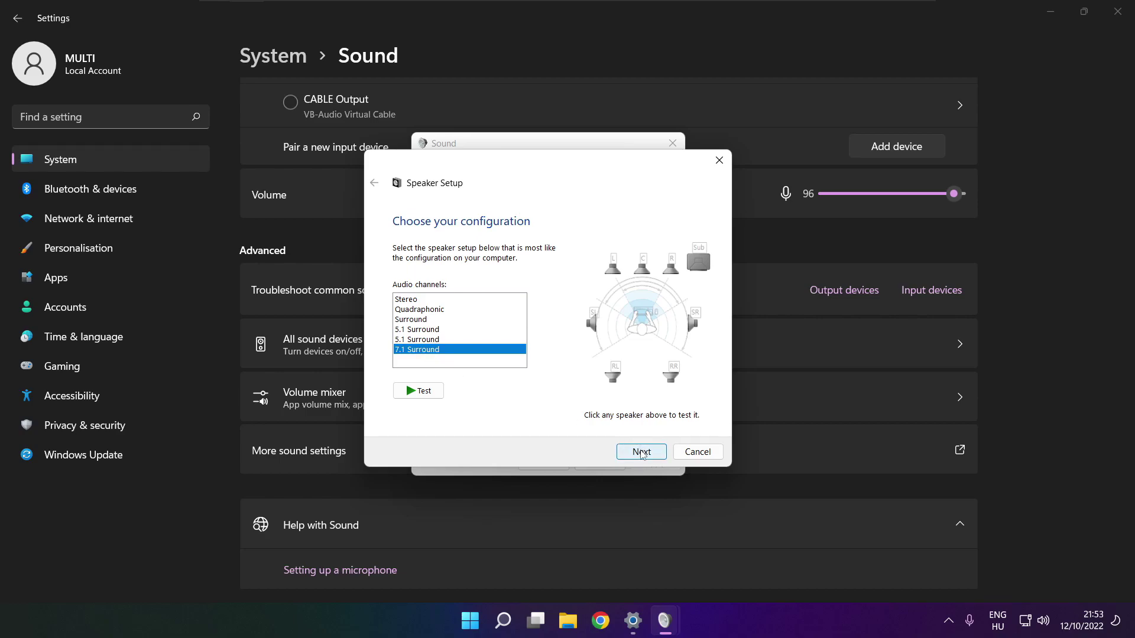
click(641, 453)
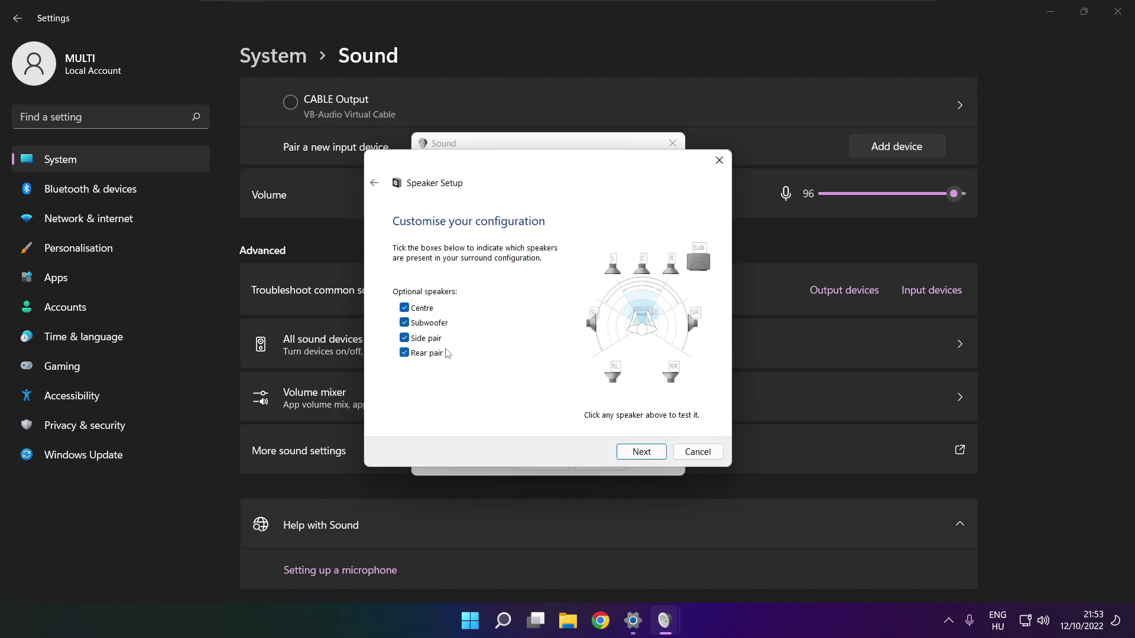
click(638, 453)
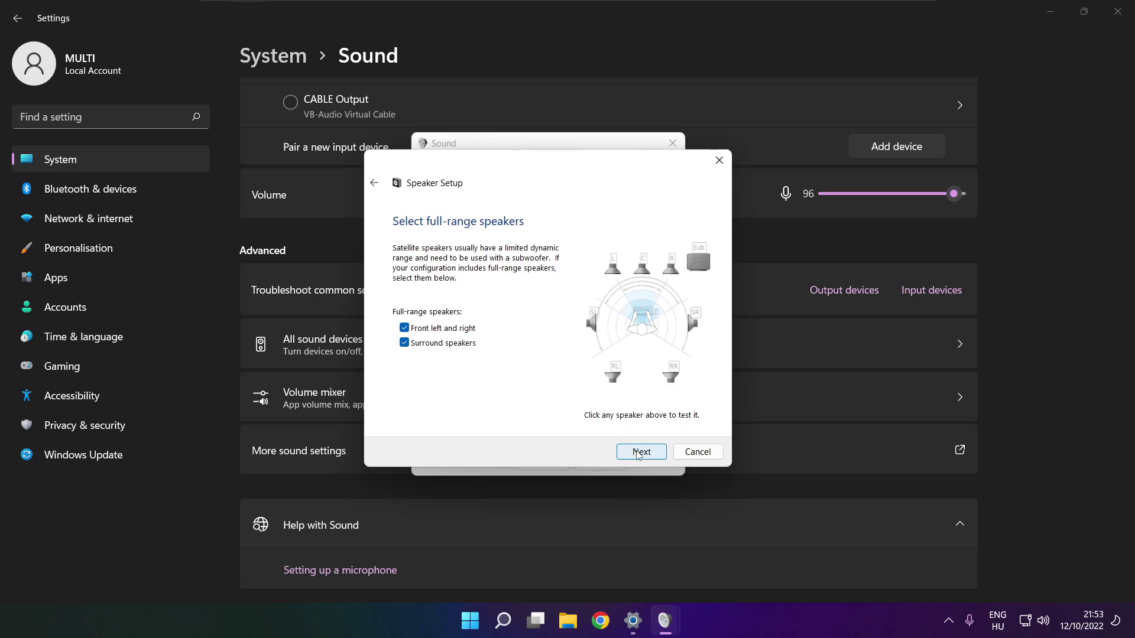
click(638, 452)
click(638, 452)
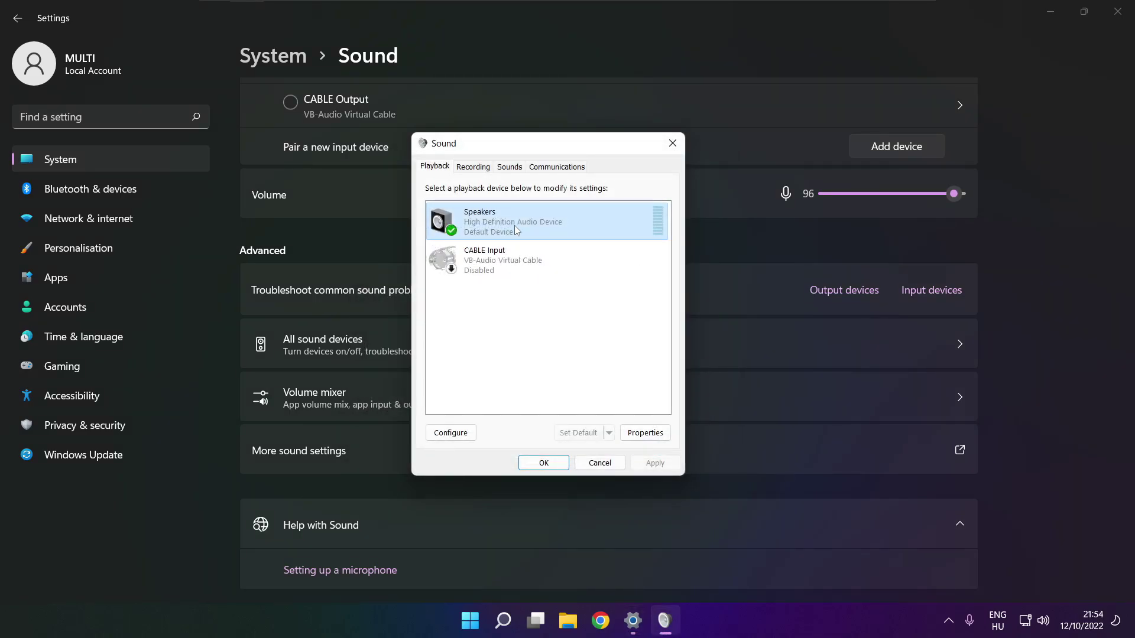
Disable all enhancements in the Speakers device properties and apply the change.
click(645, 433)
drag(535, 204, 512, 168)
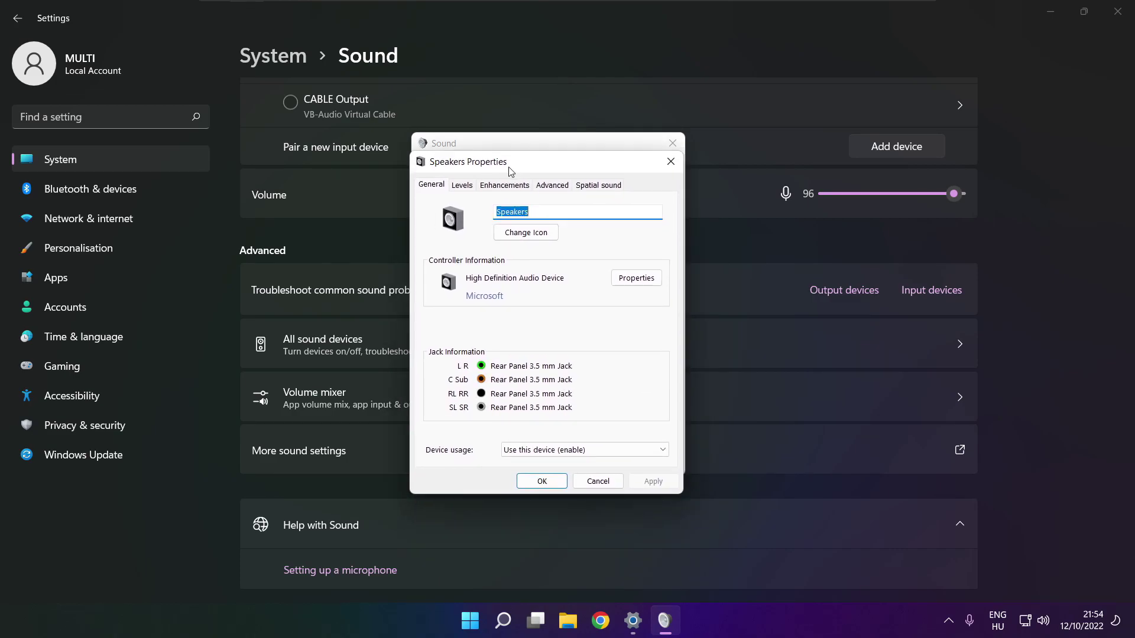
click(465, 185)
click(493, 187)
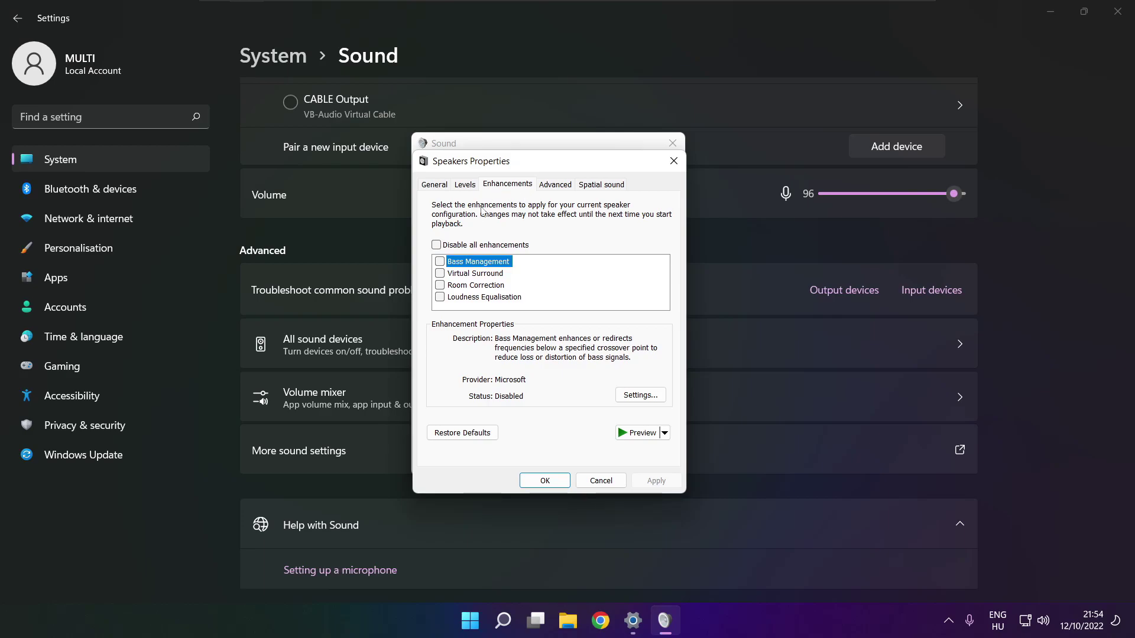
click(436, 246)
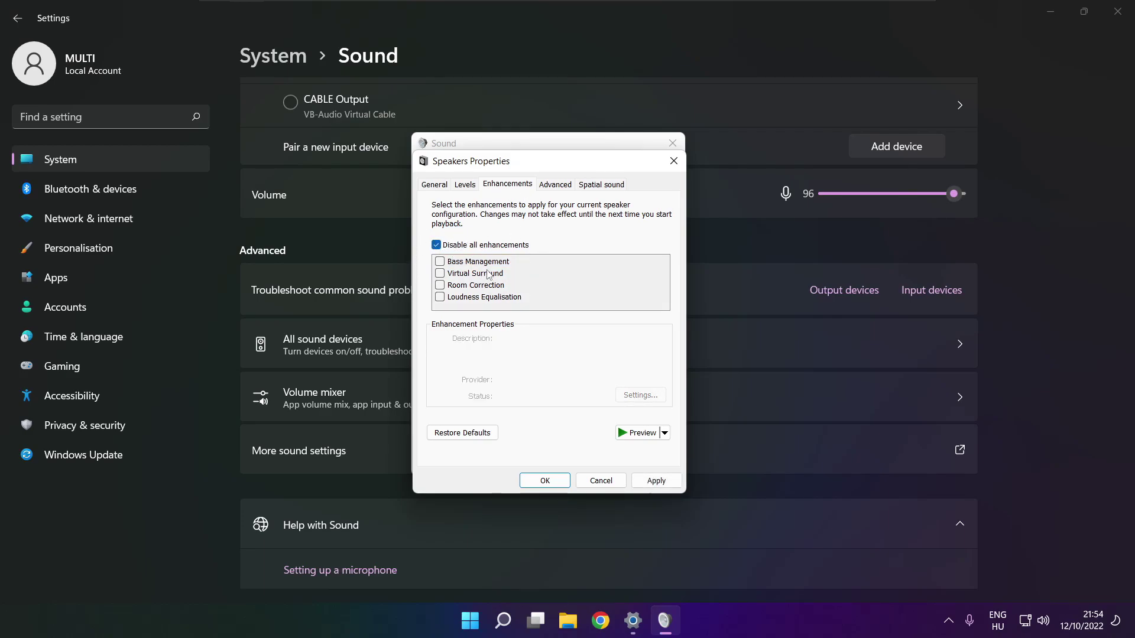
click(656, 481)
Set the Speakers' default format to 16 bit, 48000 Hz (DVD Quality), confirm it, and close the sound settings windows.
click(553, 185)
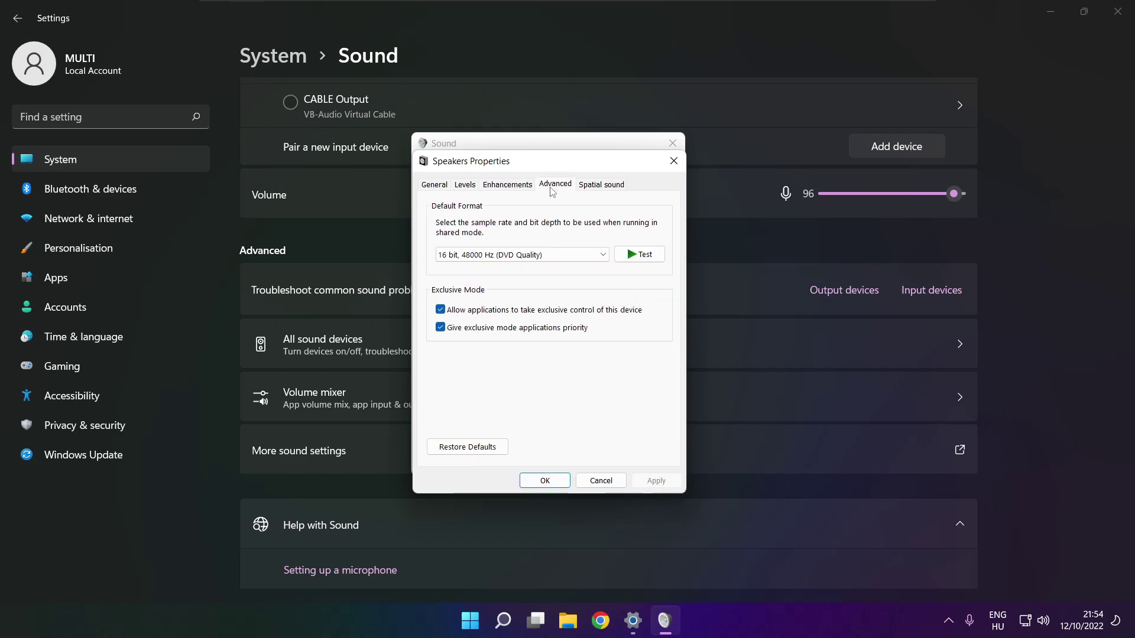
click(602, 255)
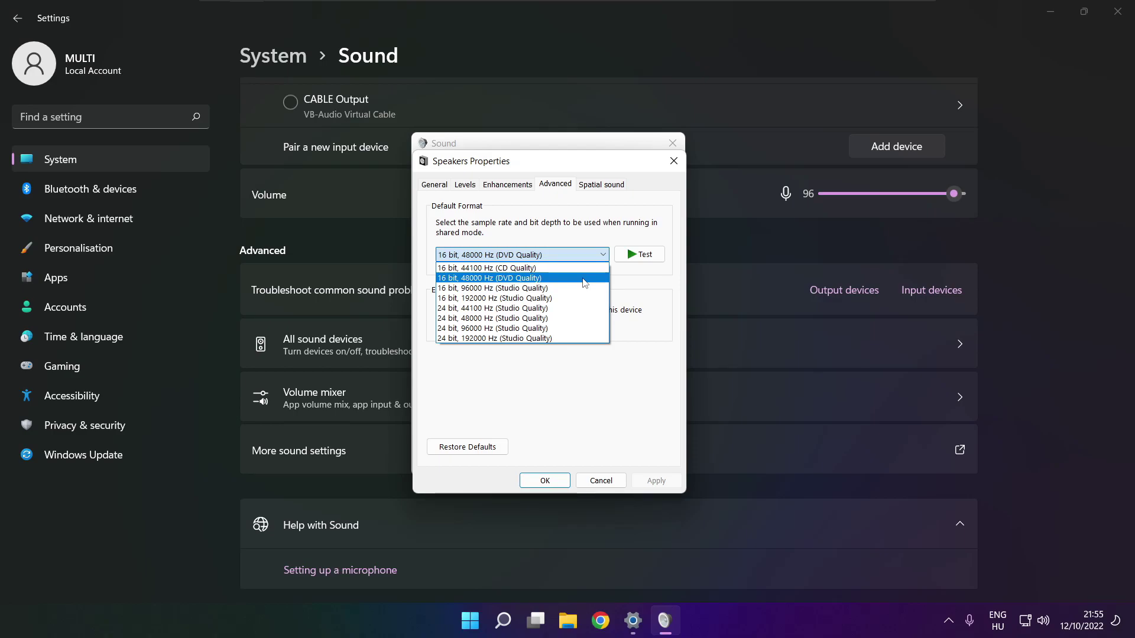
click(585, 278)
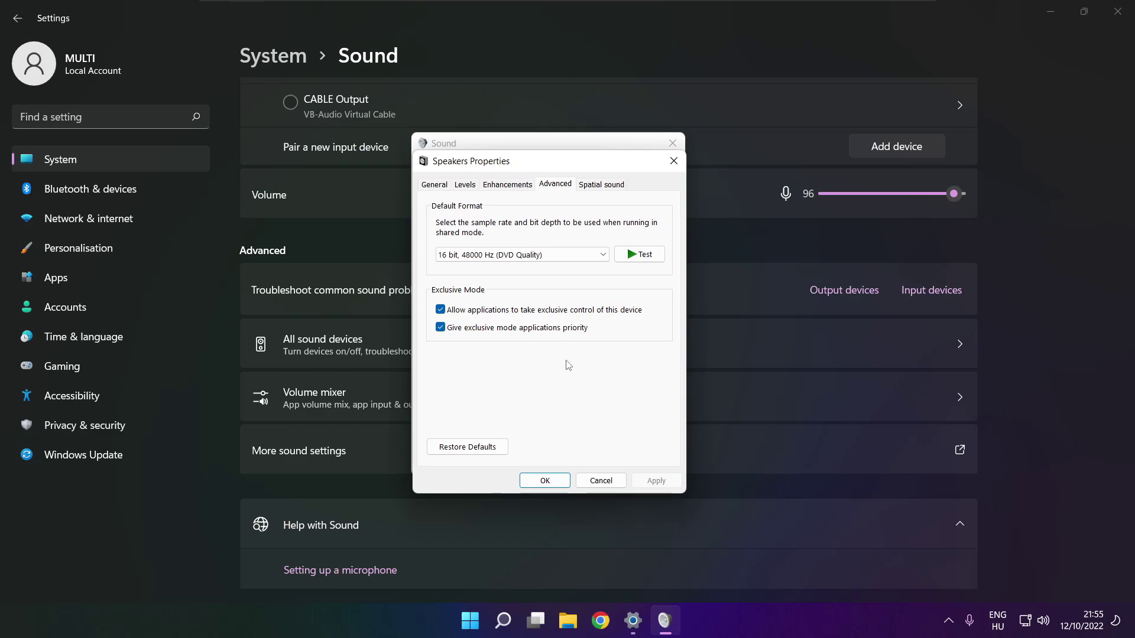
click(544, 480)
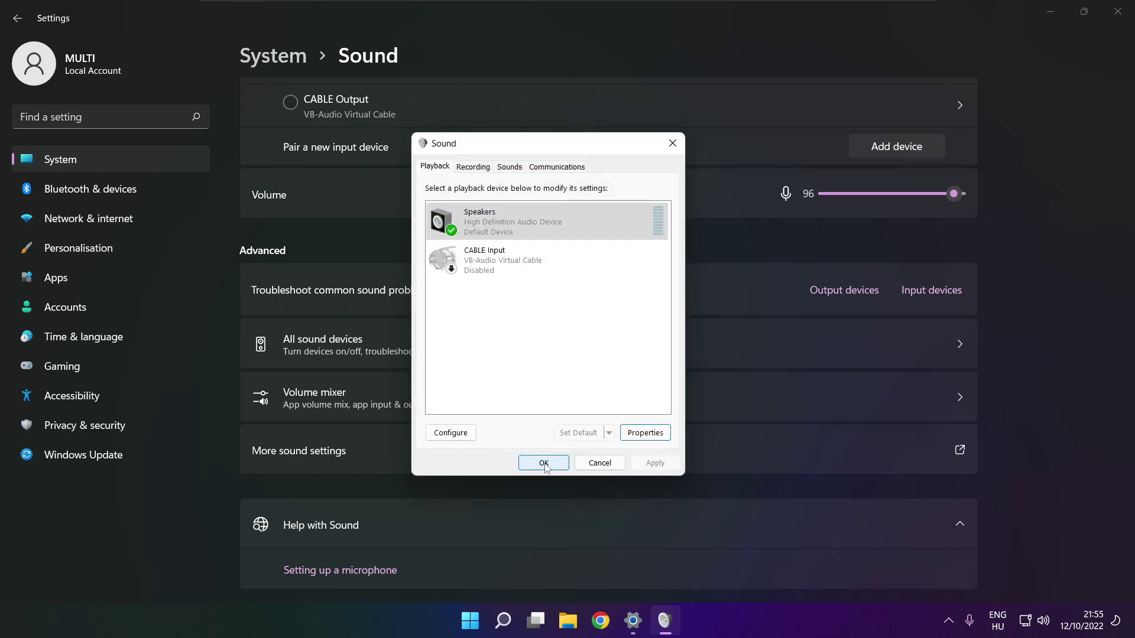
click(544, 464)
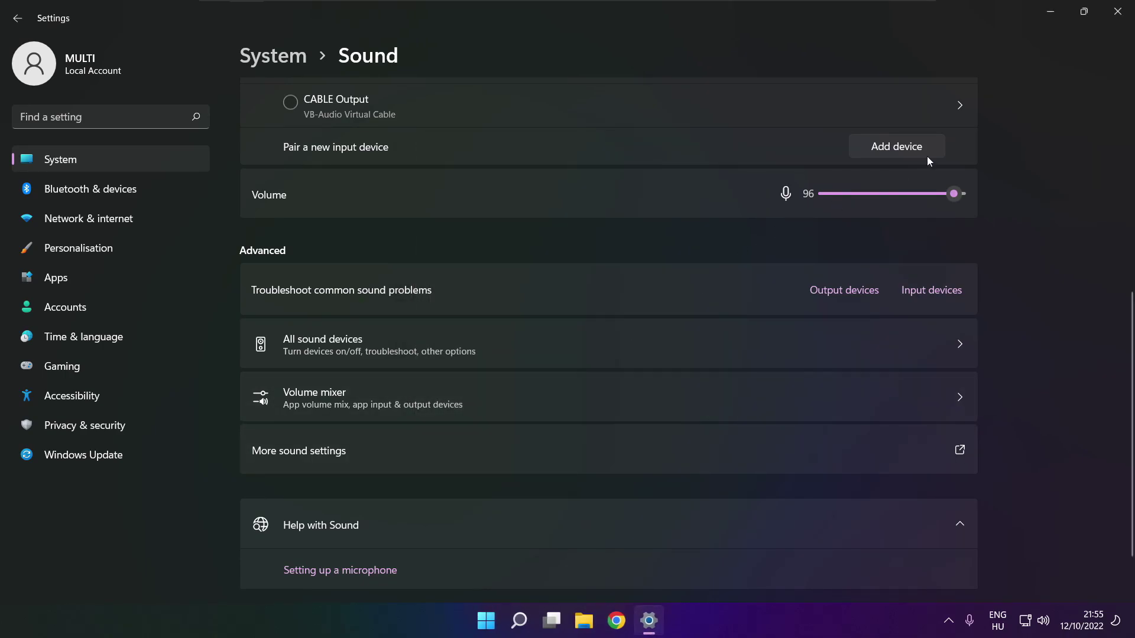
click(1117, 12)
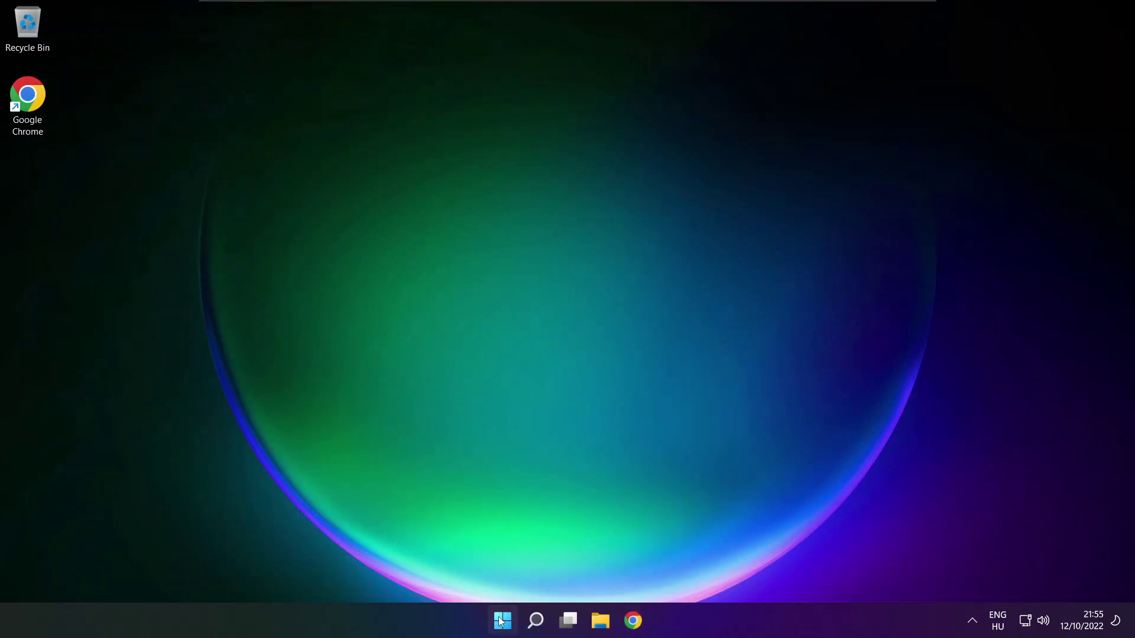
Bring up the computer's power options.
click(501, 620)
click(751, 569)
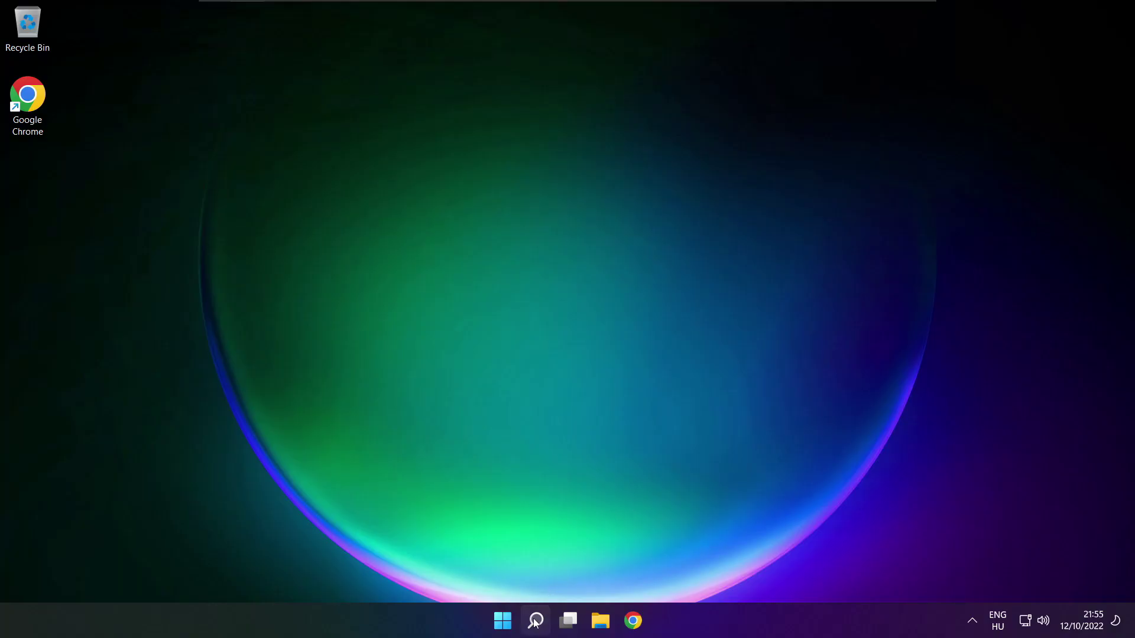
Find and open Device Manager, then expand the Sound, video and game controllers category.
click(535, 621)
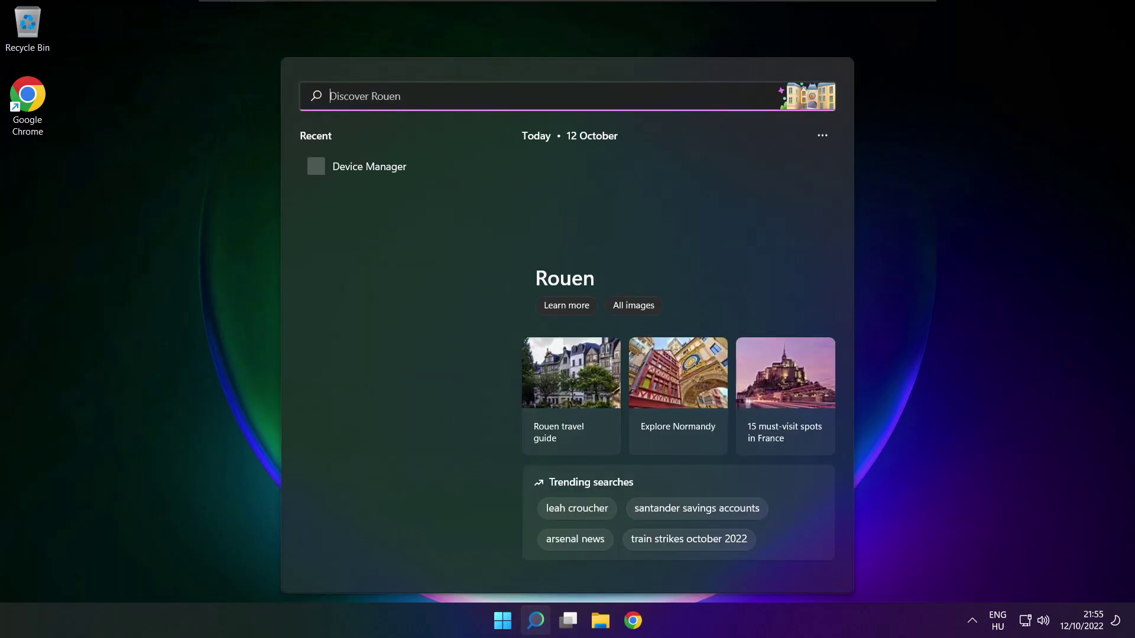
text(device manager)
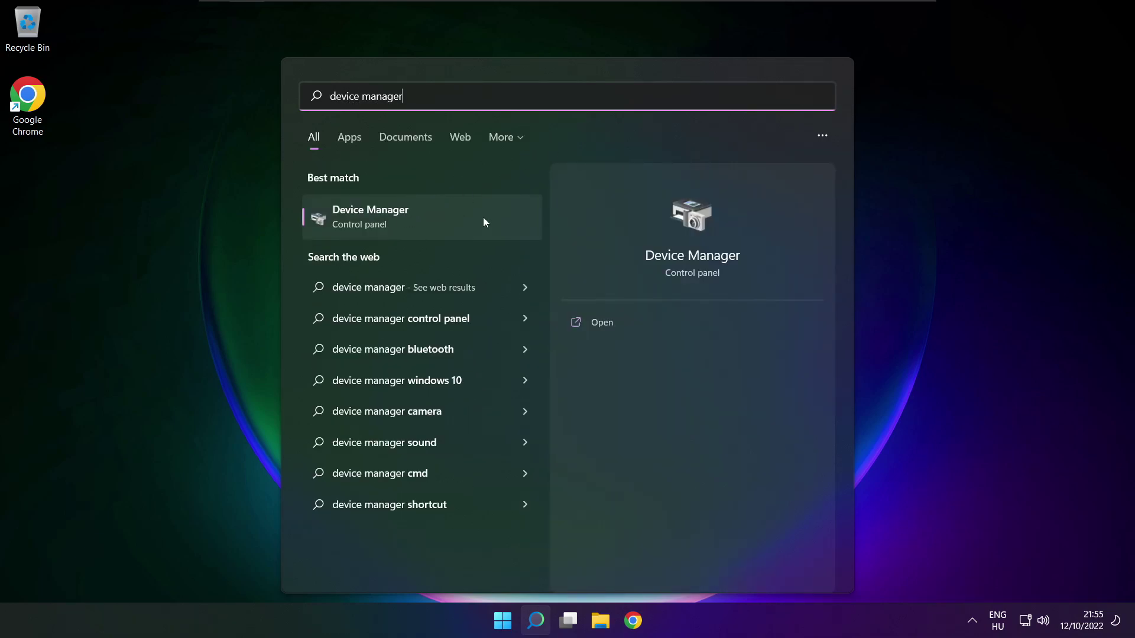
click(438, 216)
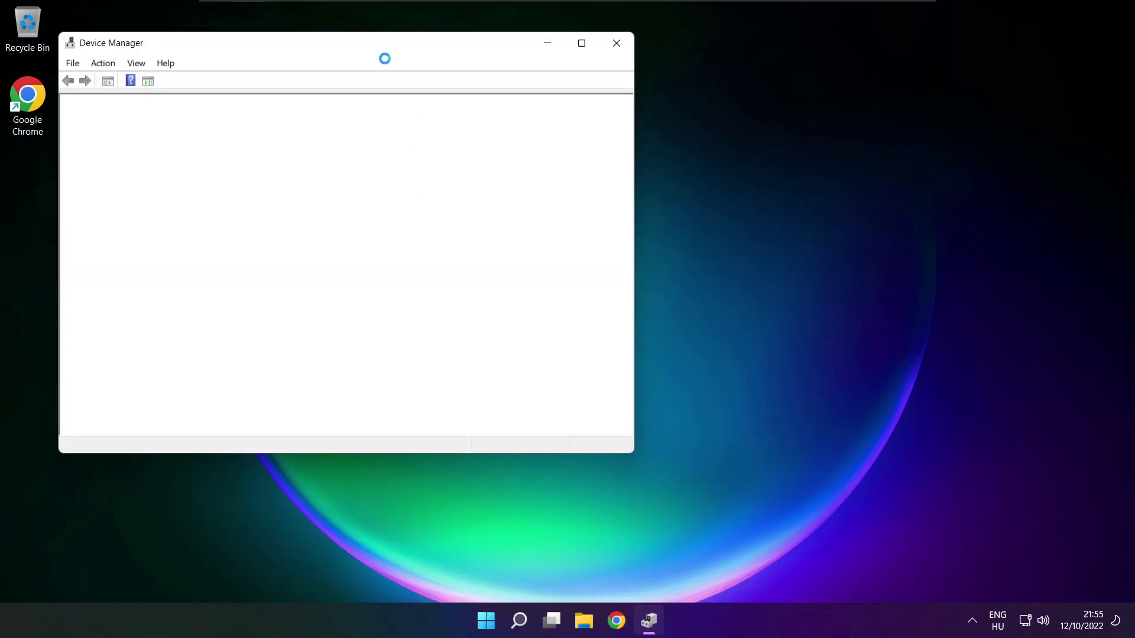
drag(356, 47, 593, 106)
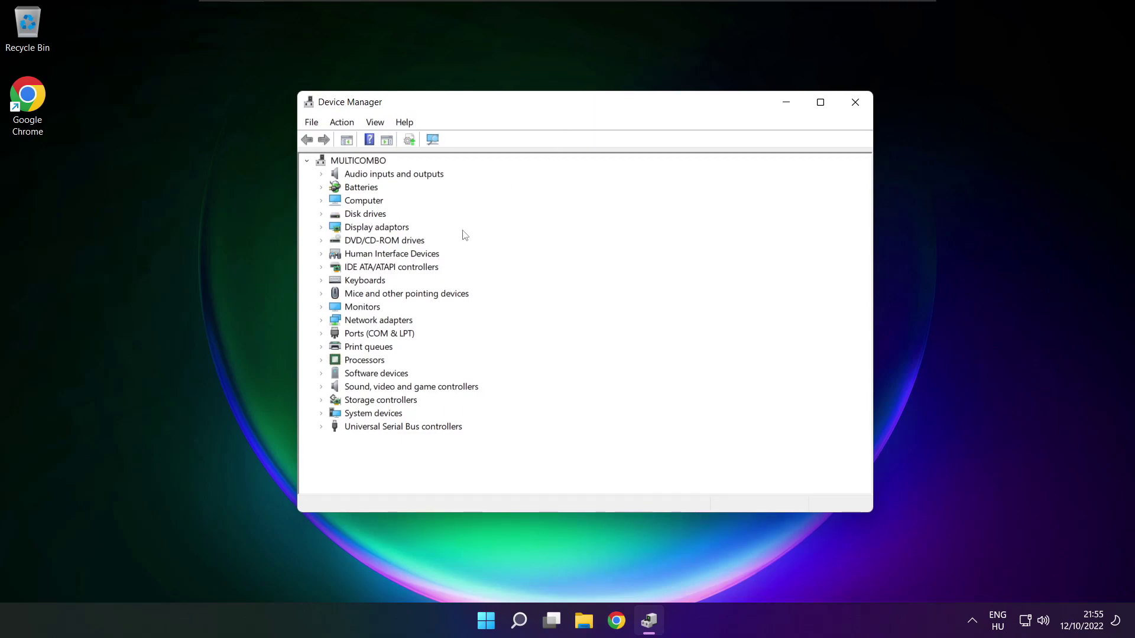
click(330, 390)
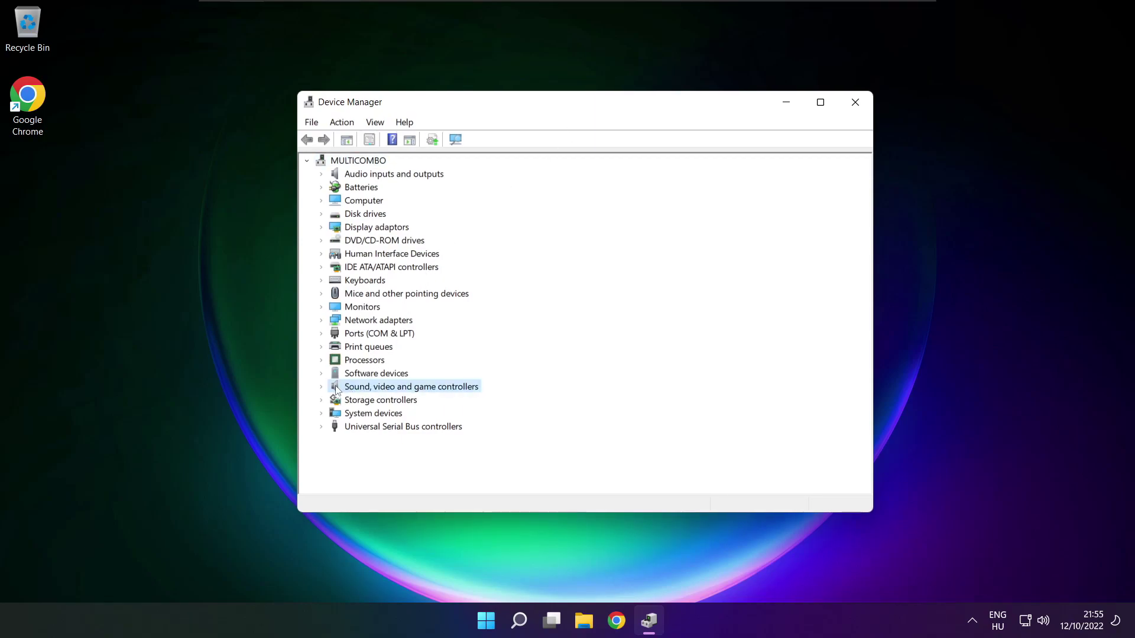
click(324, 388)
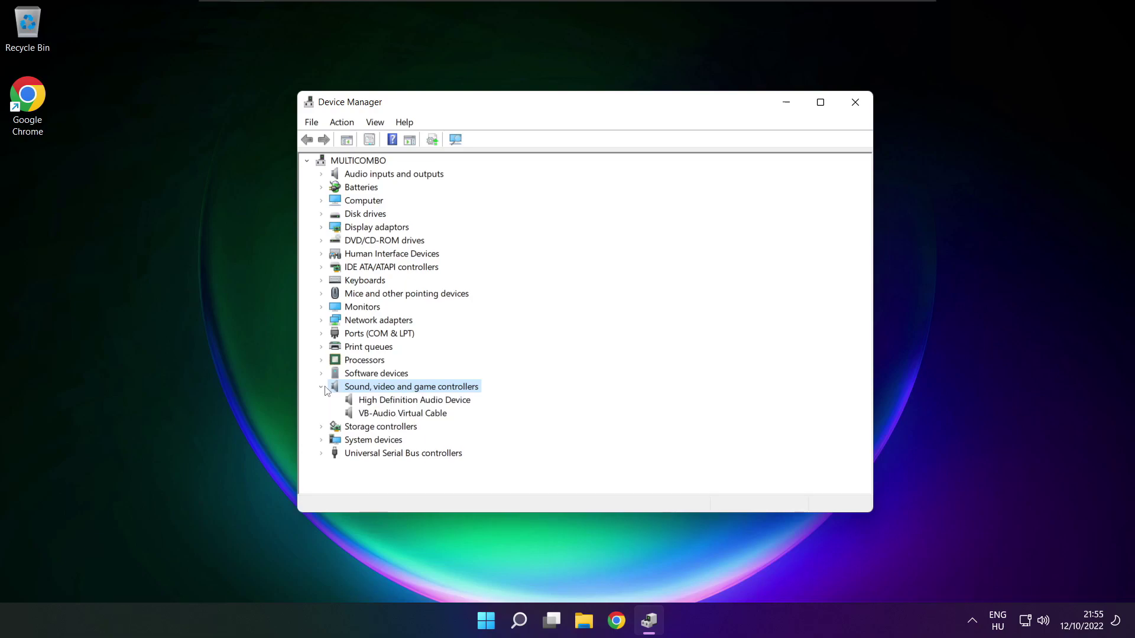
Start a manual driver update for the High Definition Audio Device and pick the High Definition Audio Device model from the computer's available drivers.
click(374, 400)
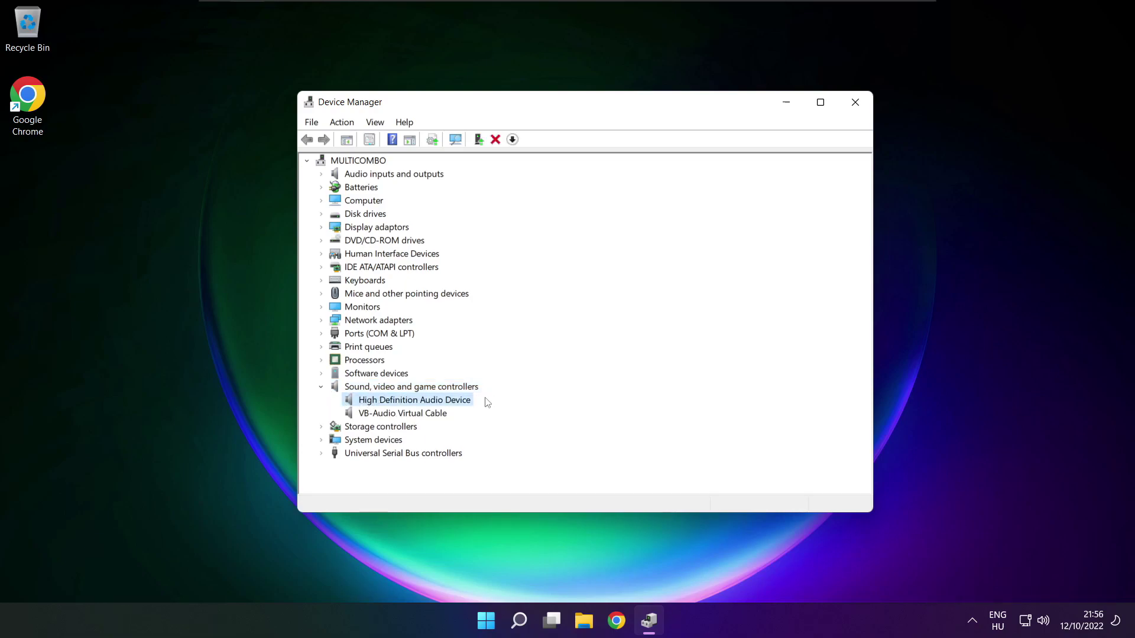
right_click(404, 402)
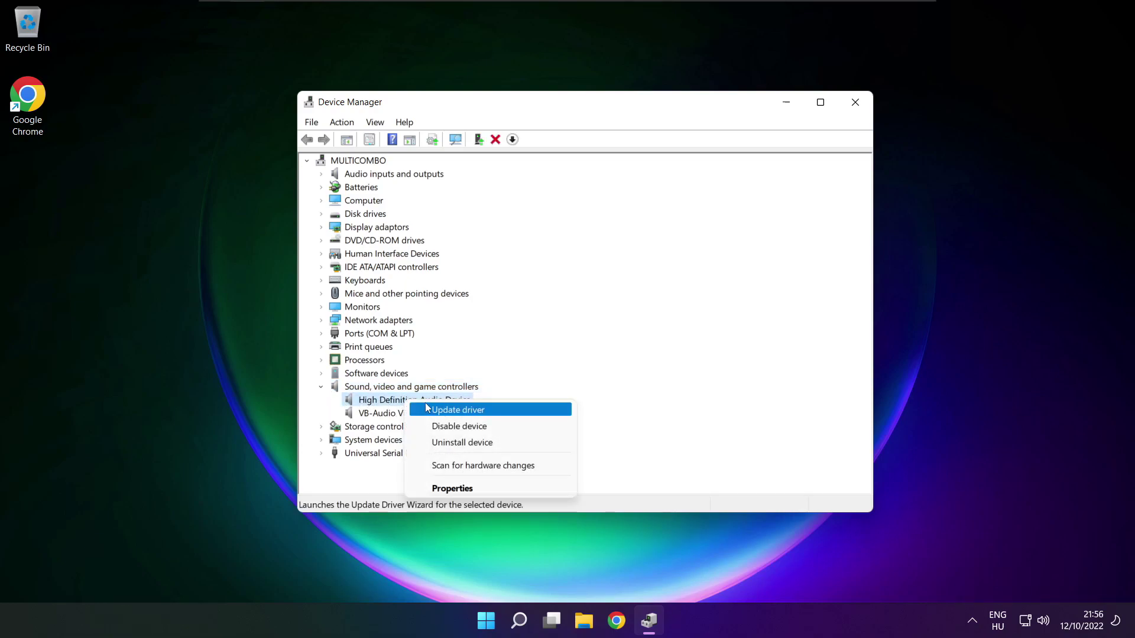
click(513, 411)
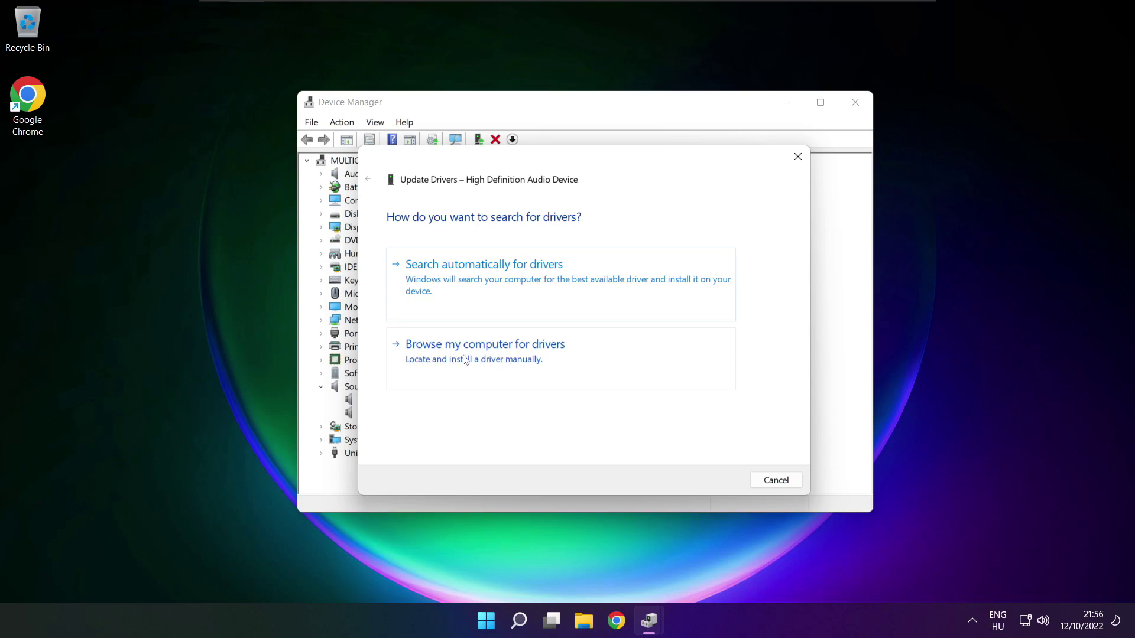
click(512, 359)
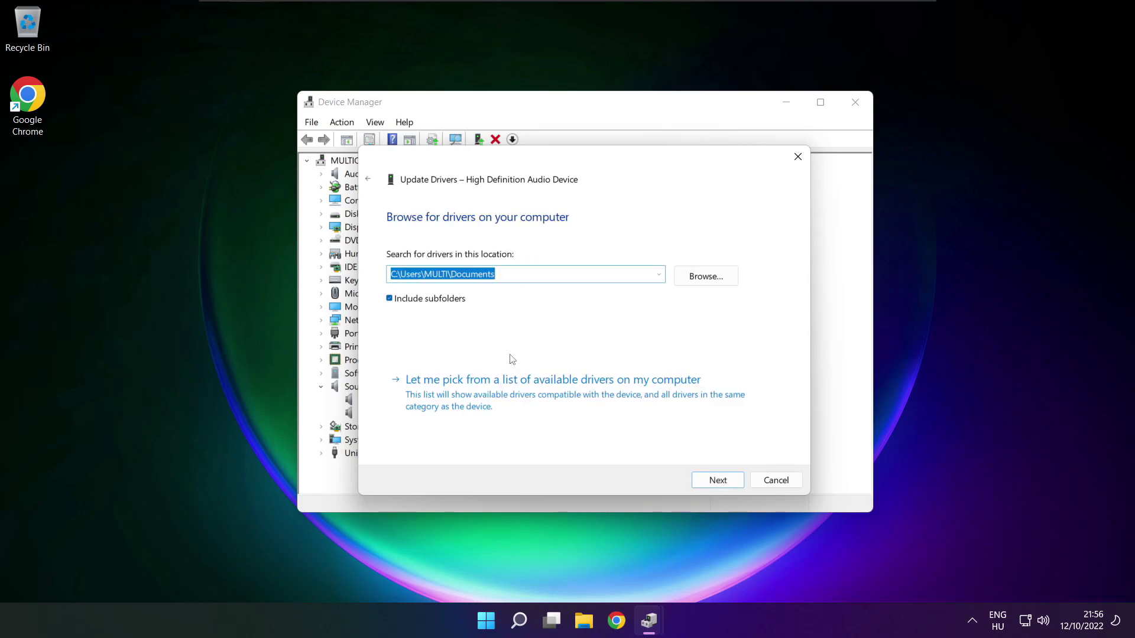
click(558, 403)
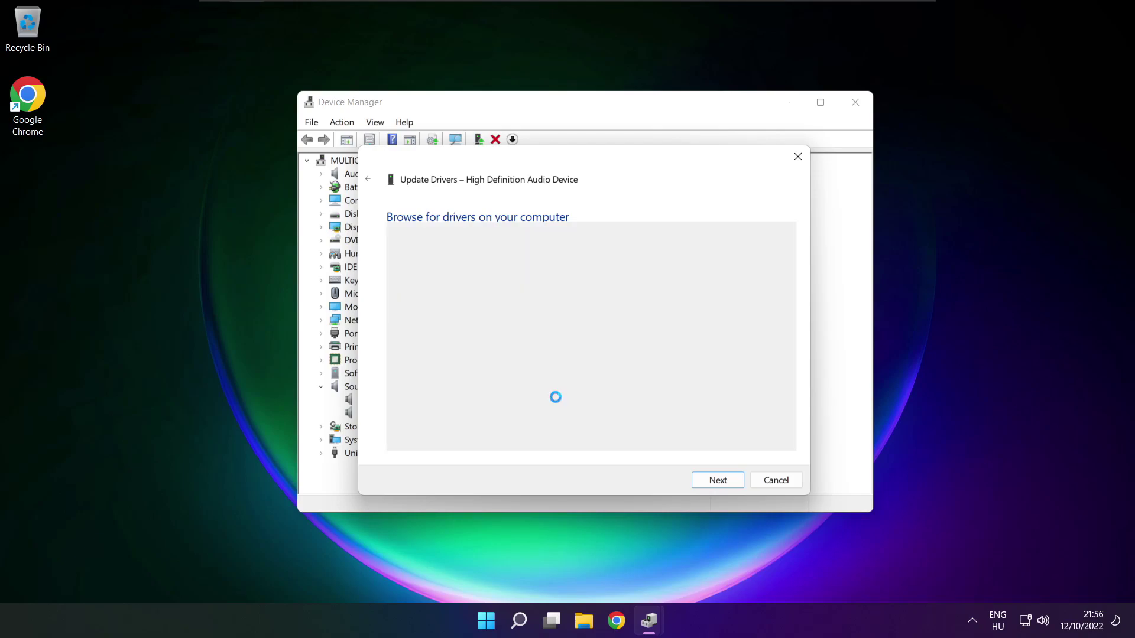
click(445, 352)
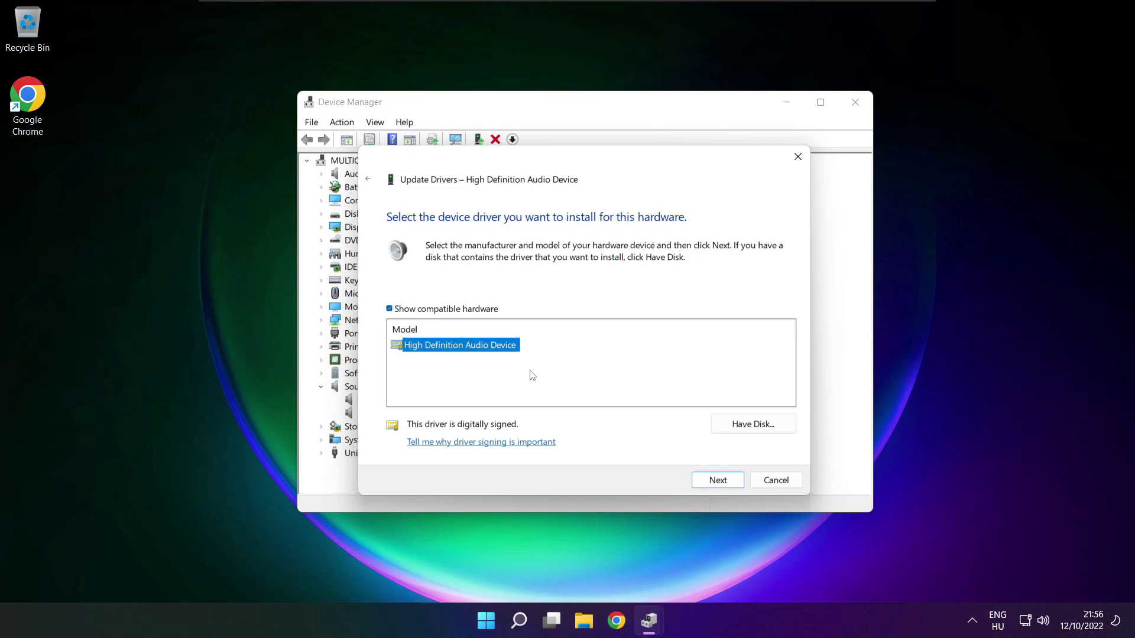
Install the selected audio driver, accepting the compatibility warning, and close the update wizard and Device Manager.
click(718, 482)
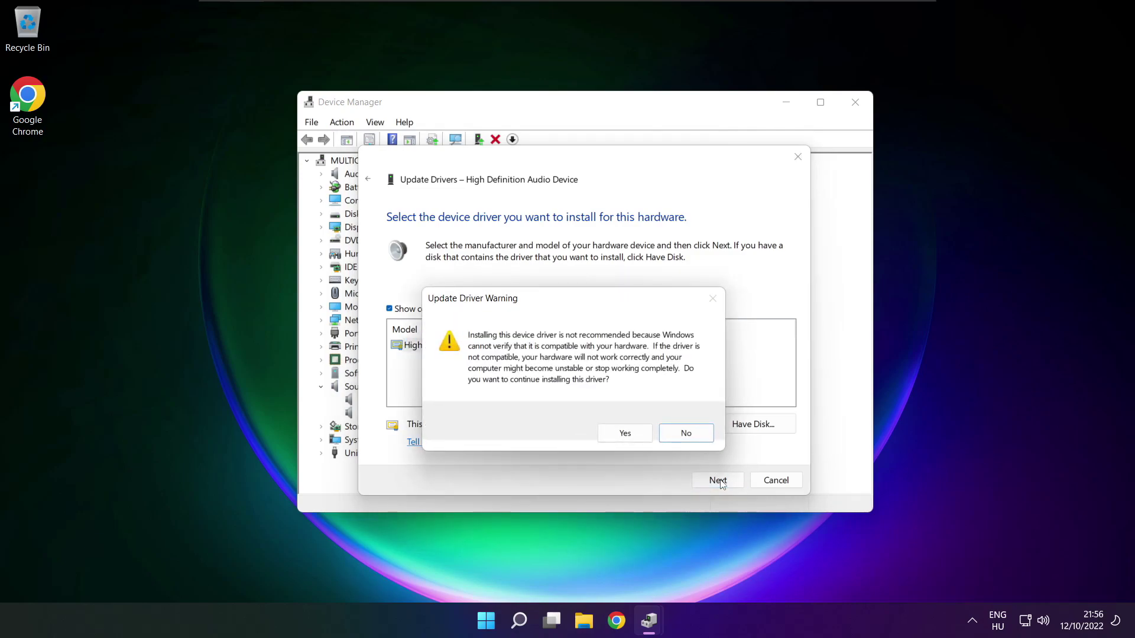
click(628, 435)
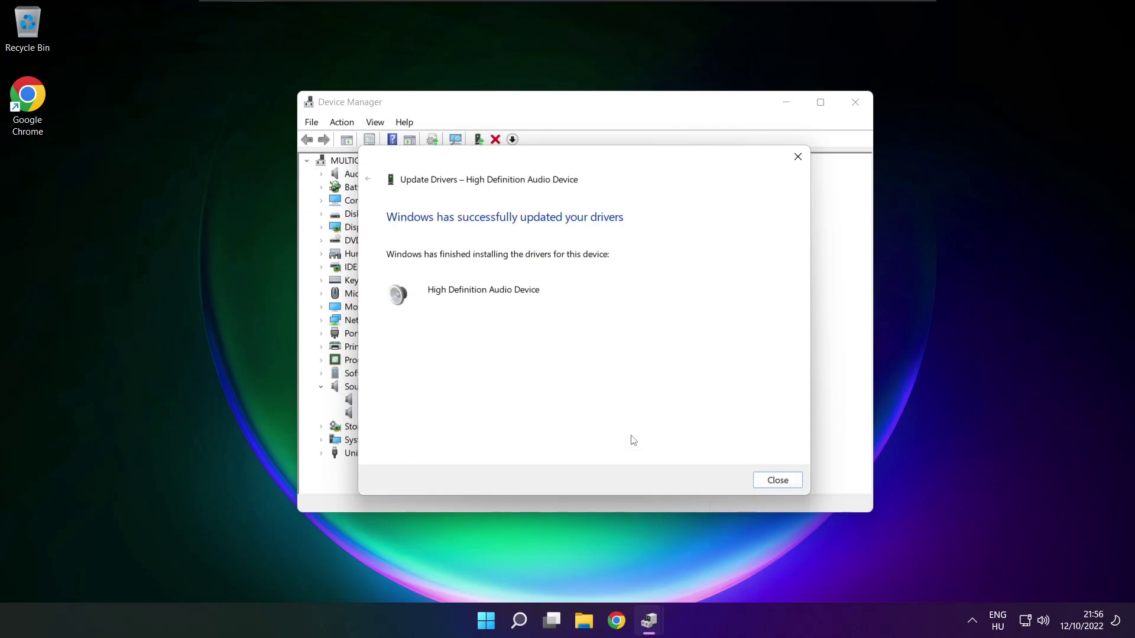
click(779, 481)
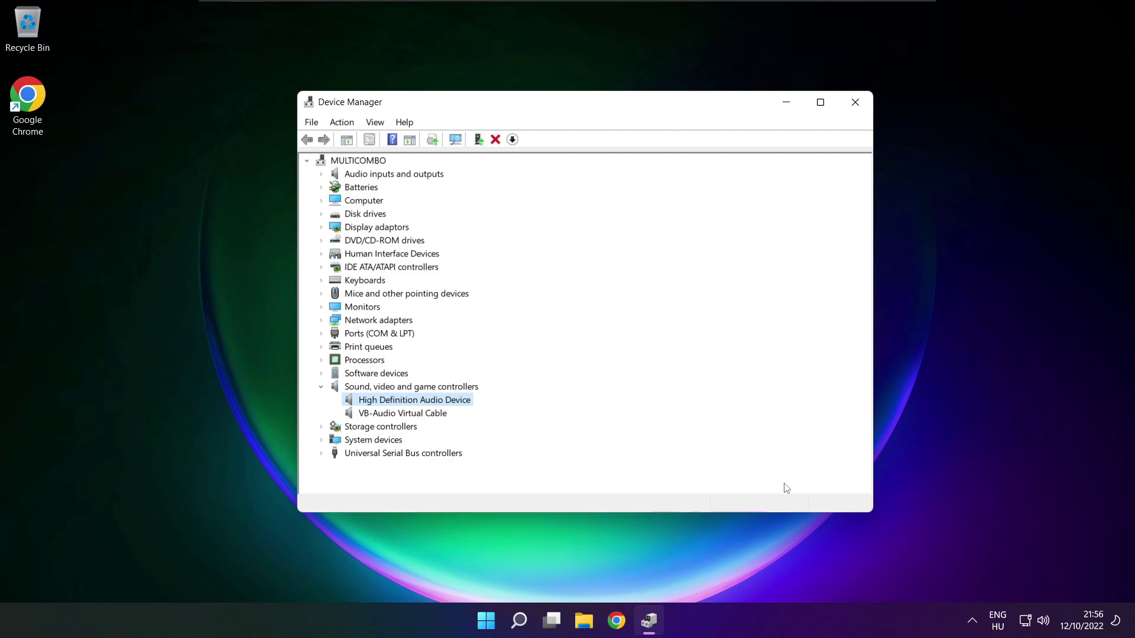
click(858, 106)
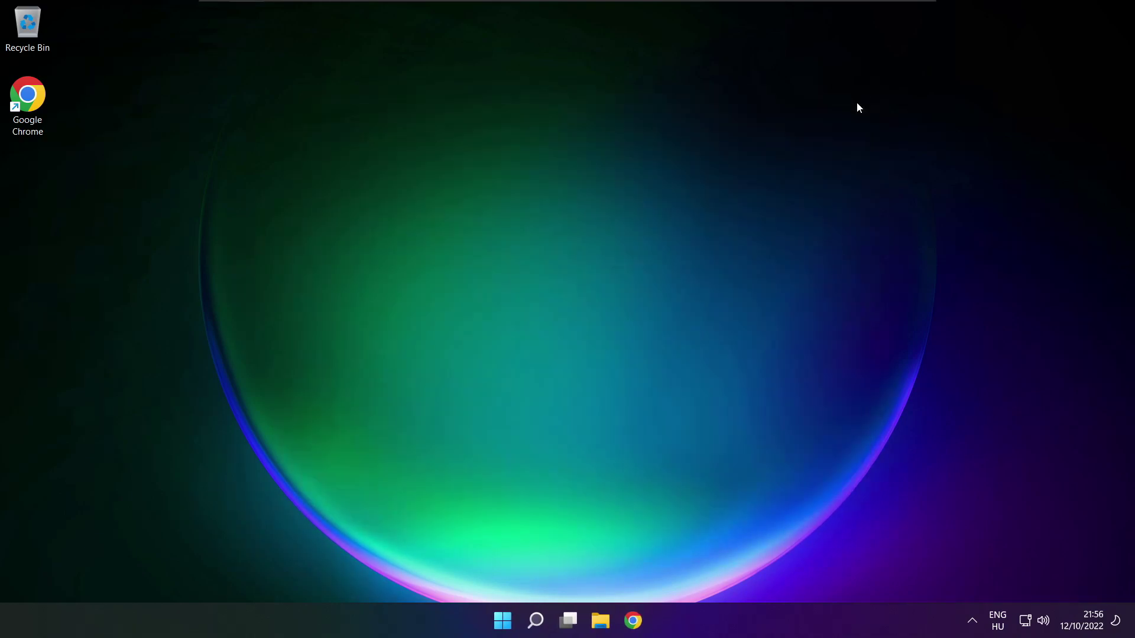
Restart the computer.
click(502, 620)
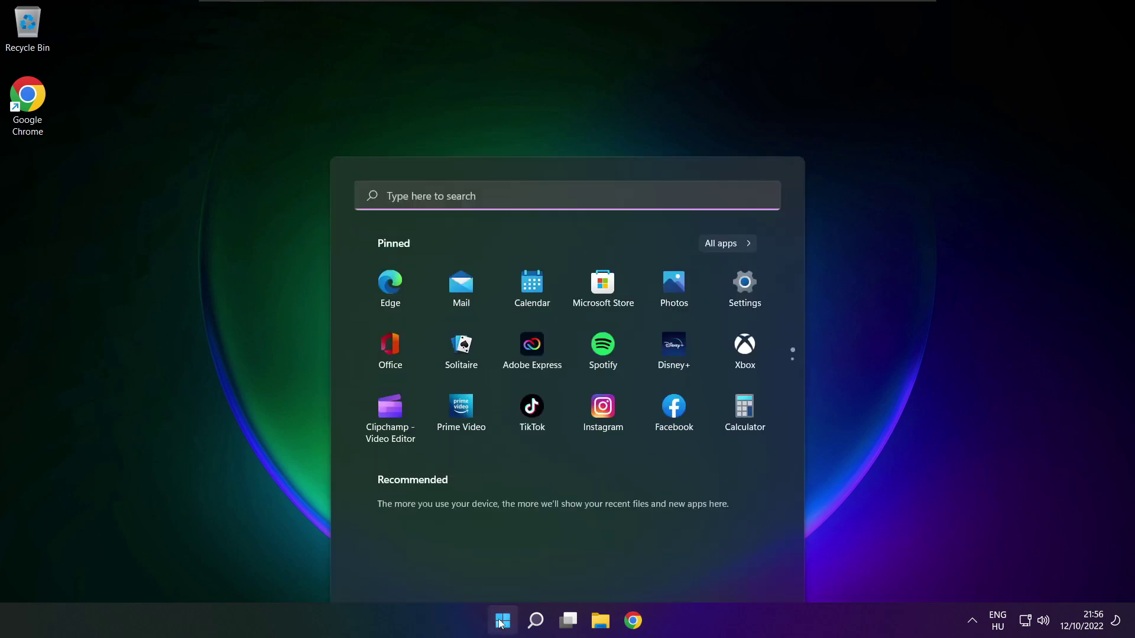
click(751, 569)
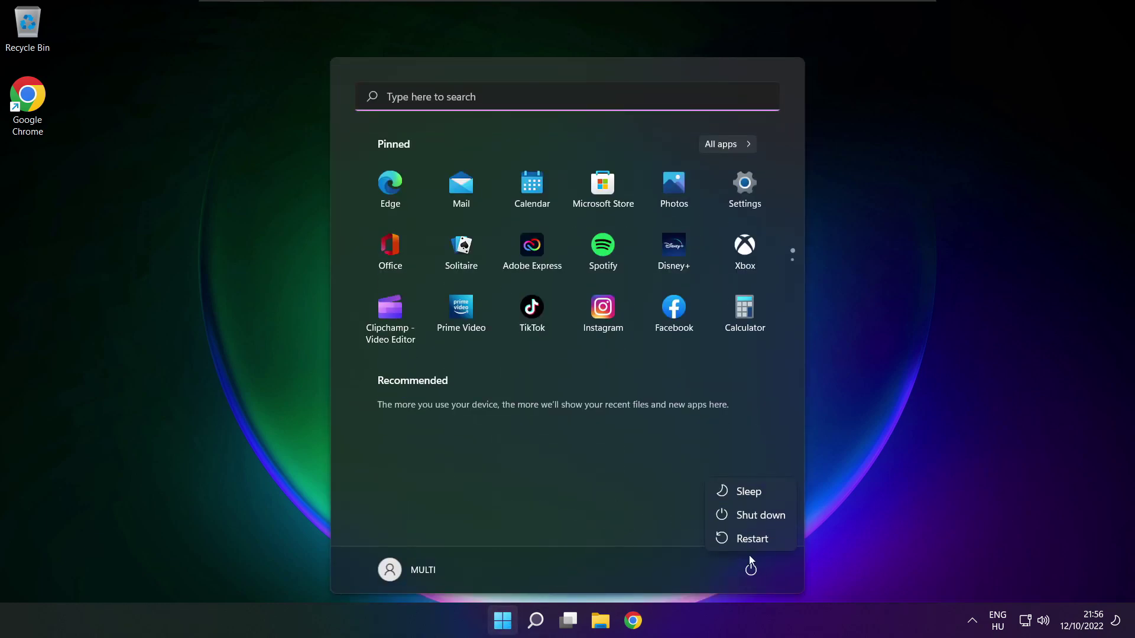
click(752, 539)
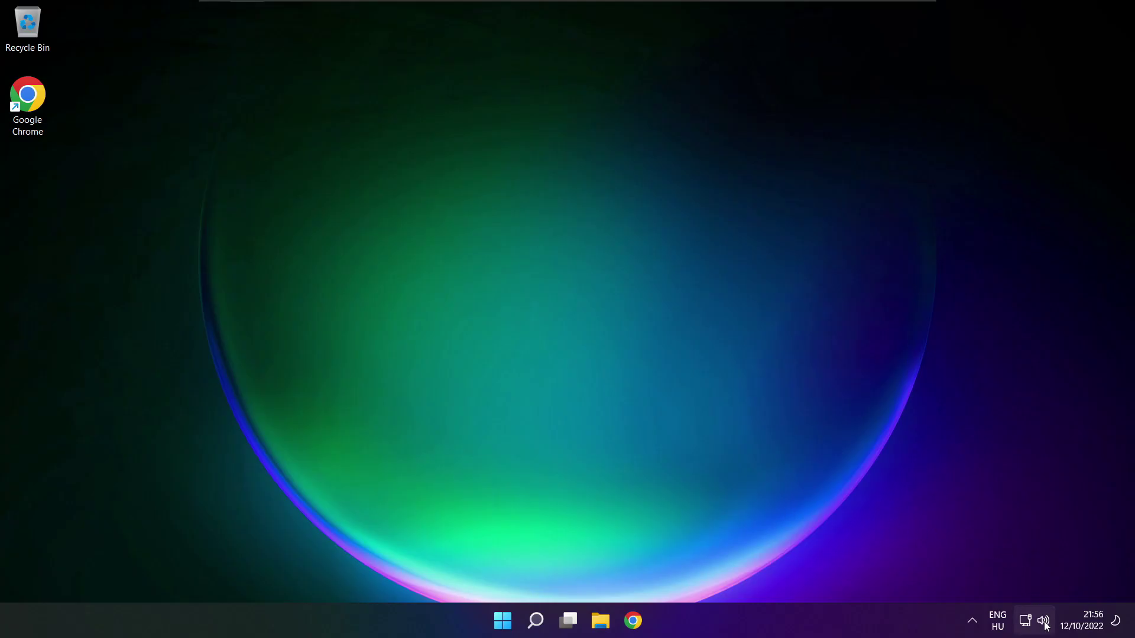
Open the system's Sound settings and start the common sound problems troubleshooter for output devices.
right_click(1044, 624)
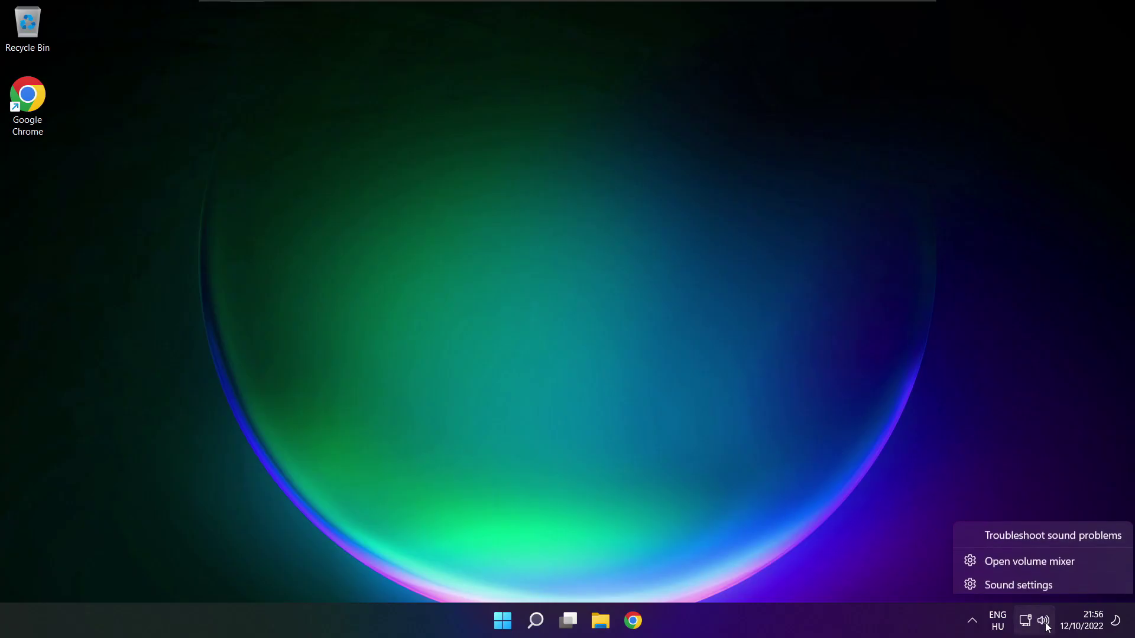
click(1061, 581)
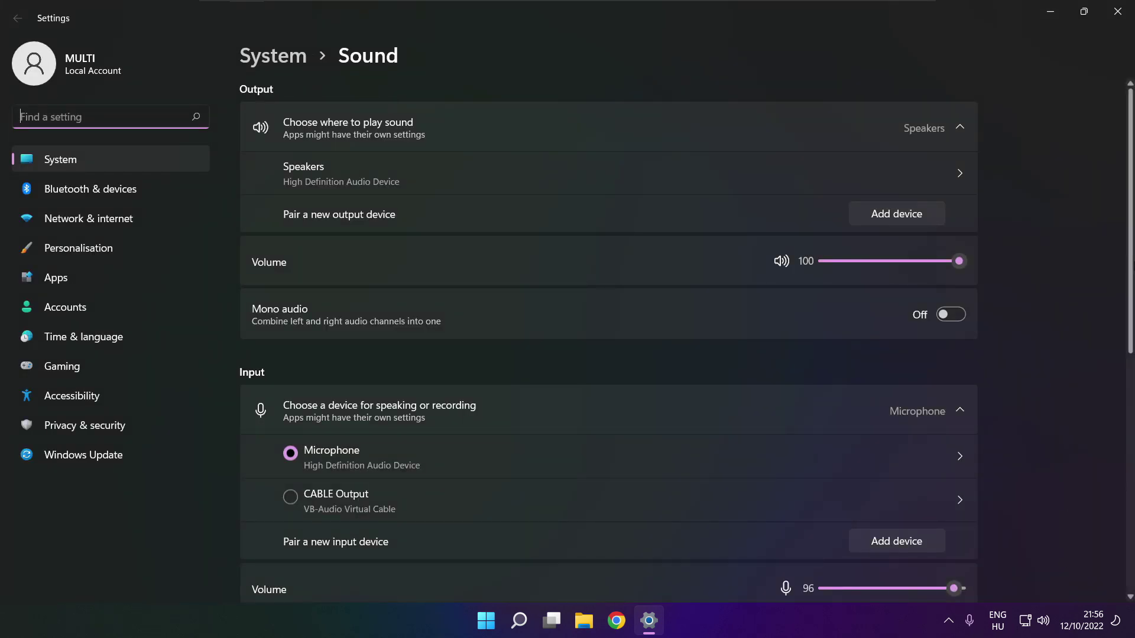
scroll(1132, 270, down, 7)
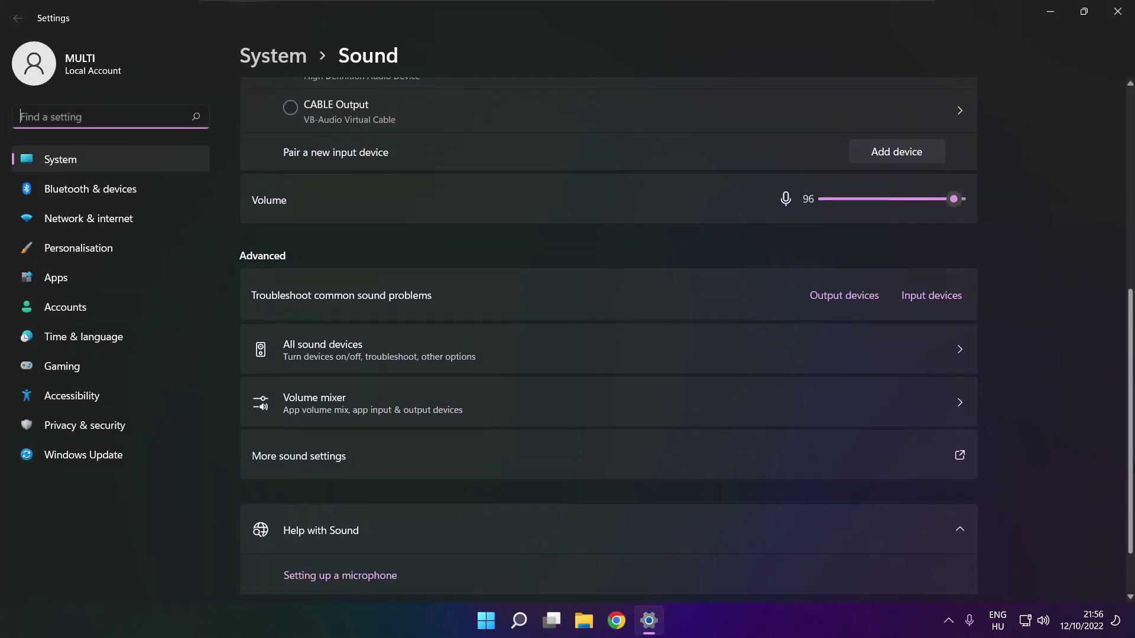
drag(1133, 489, 1134, 504)
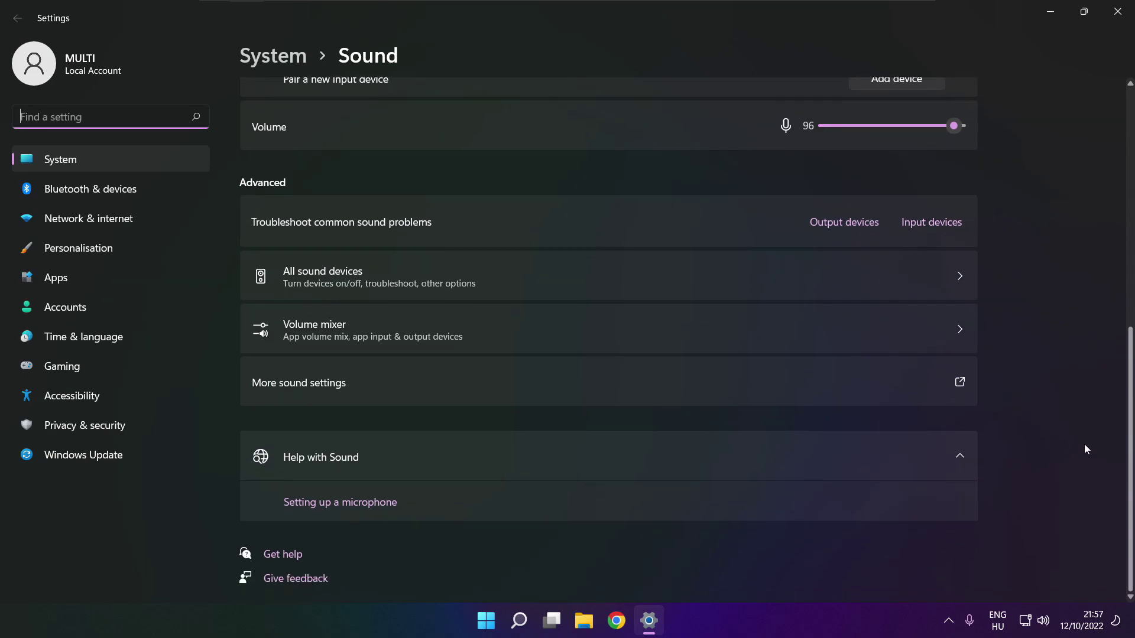
click(849, 229)
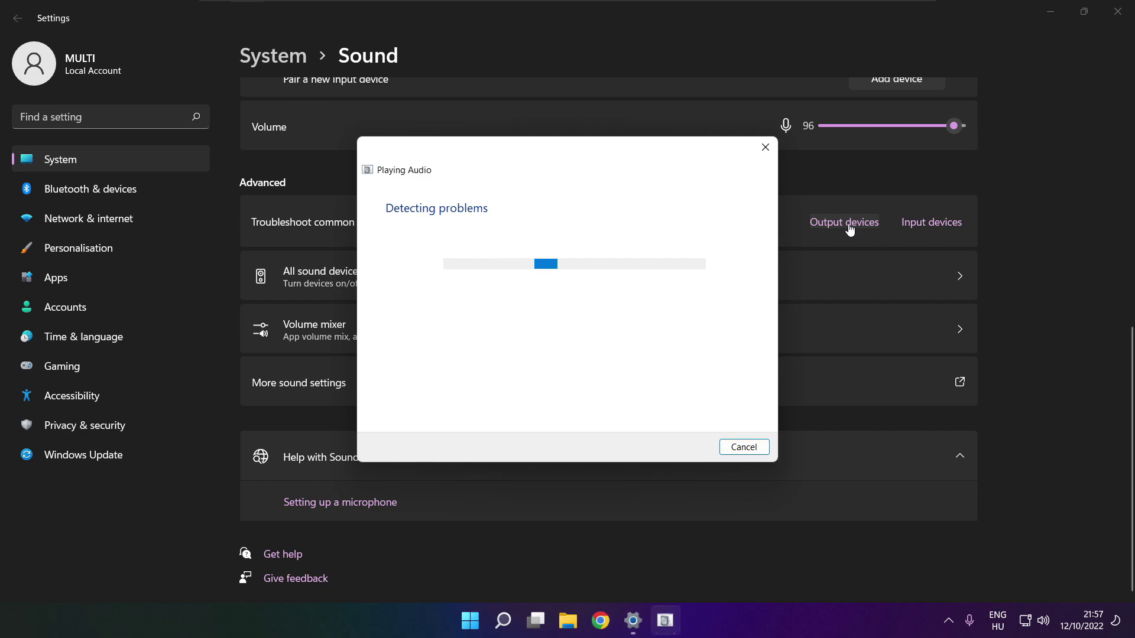